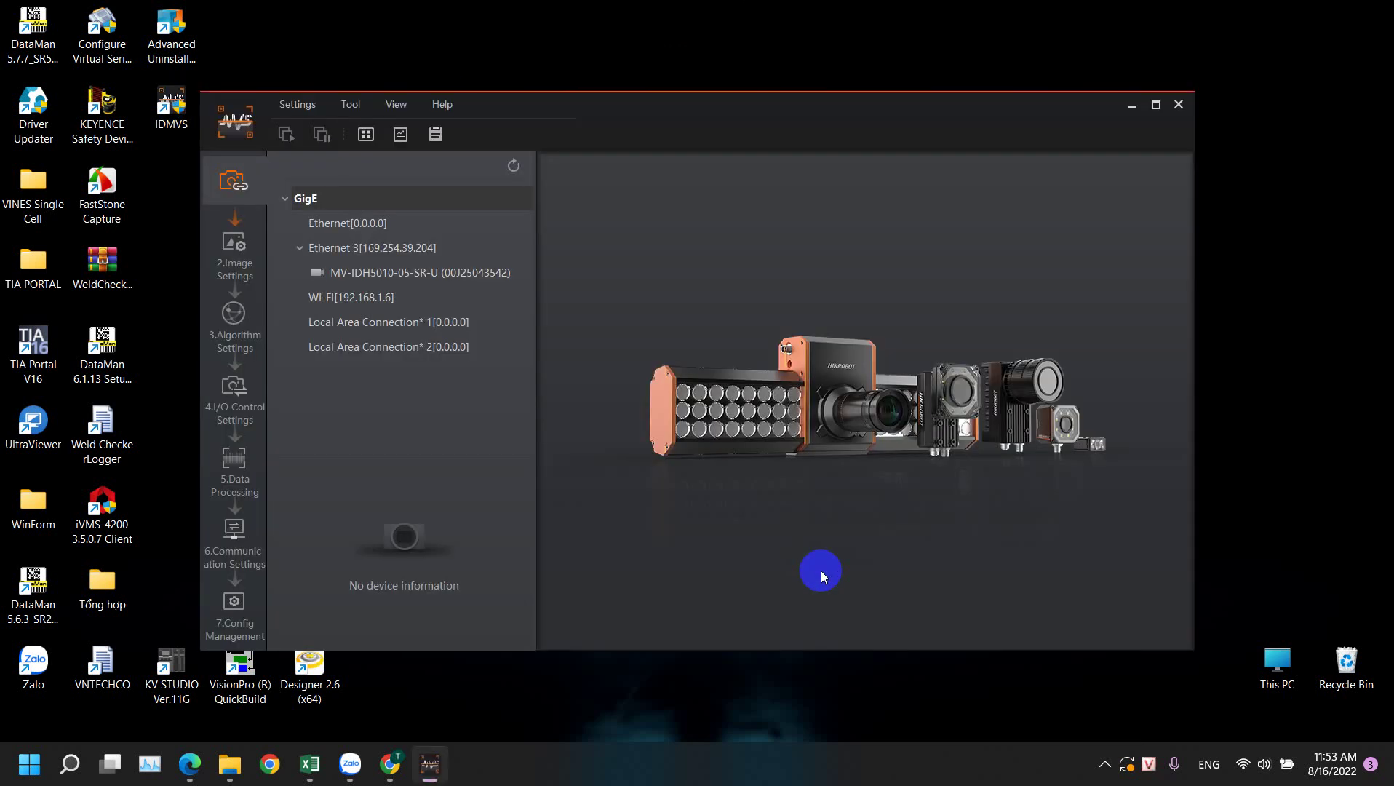
Step: Connect to the MV-IDH5010-05-SR-U code reader on Ethernet 3 and maximize the application window
click(322, 356)
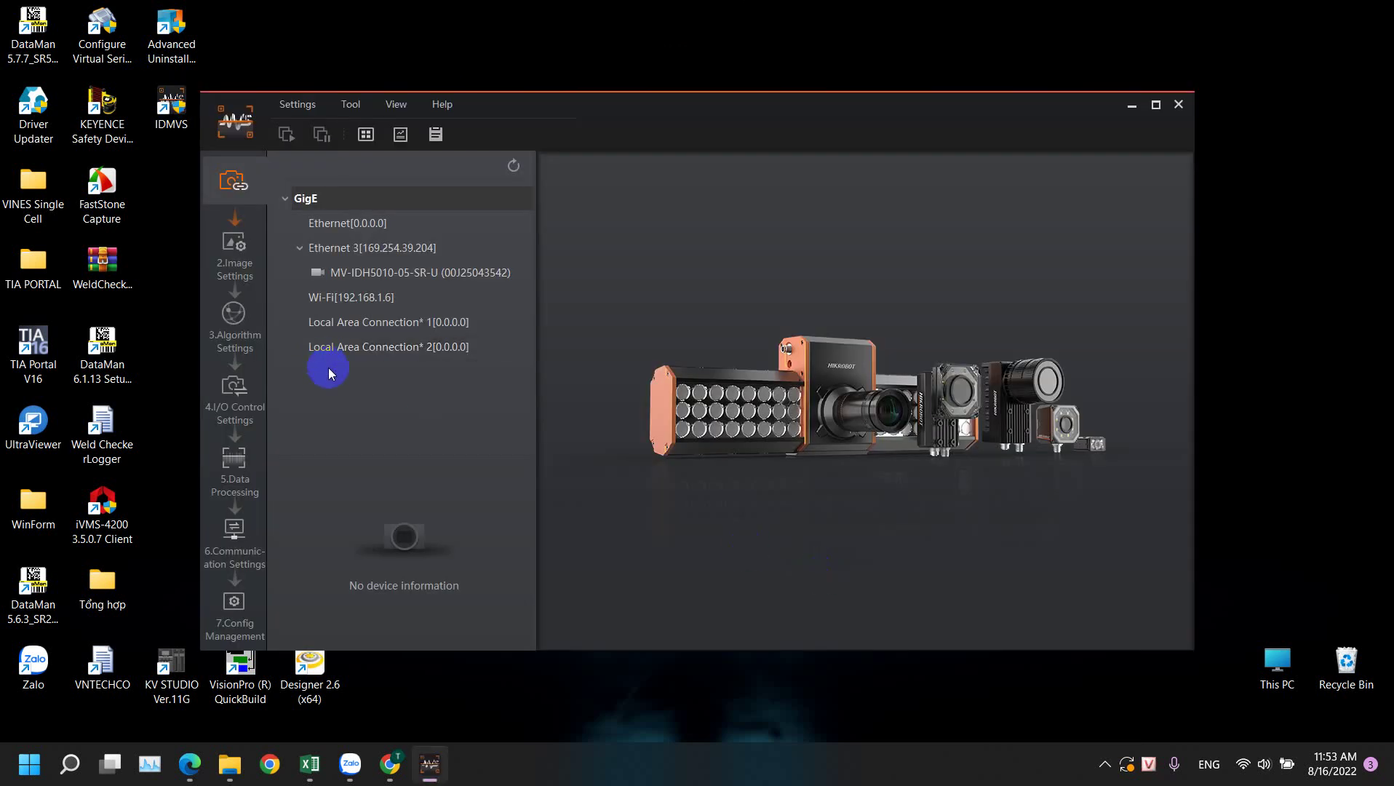
click(397, 301)
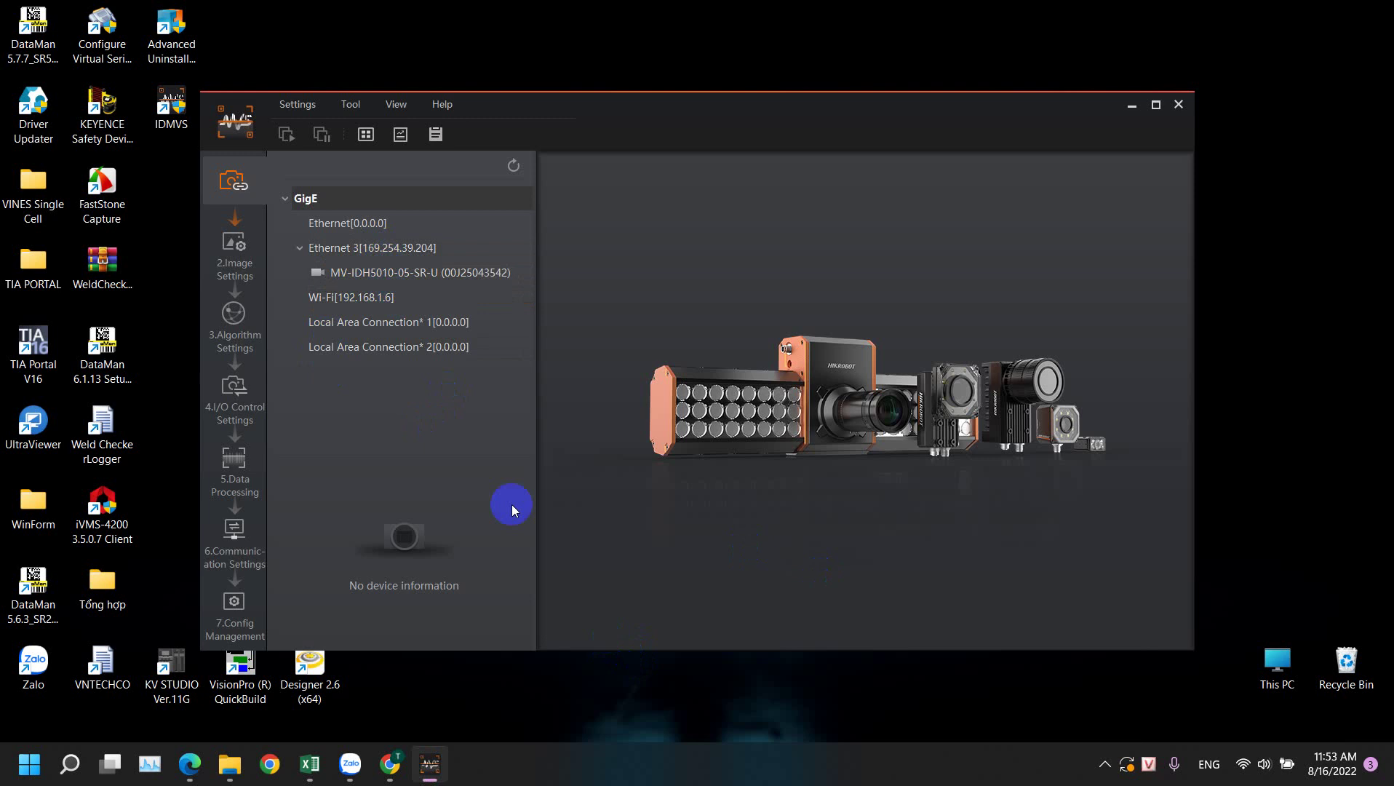
double_click(428, 274)
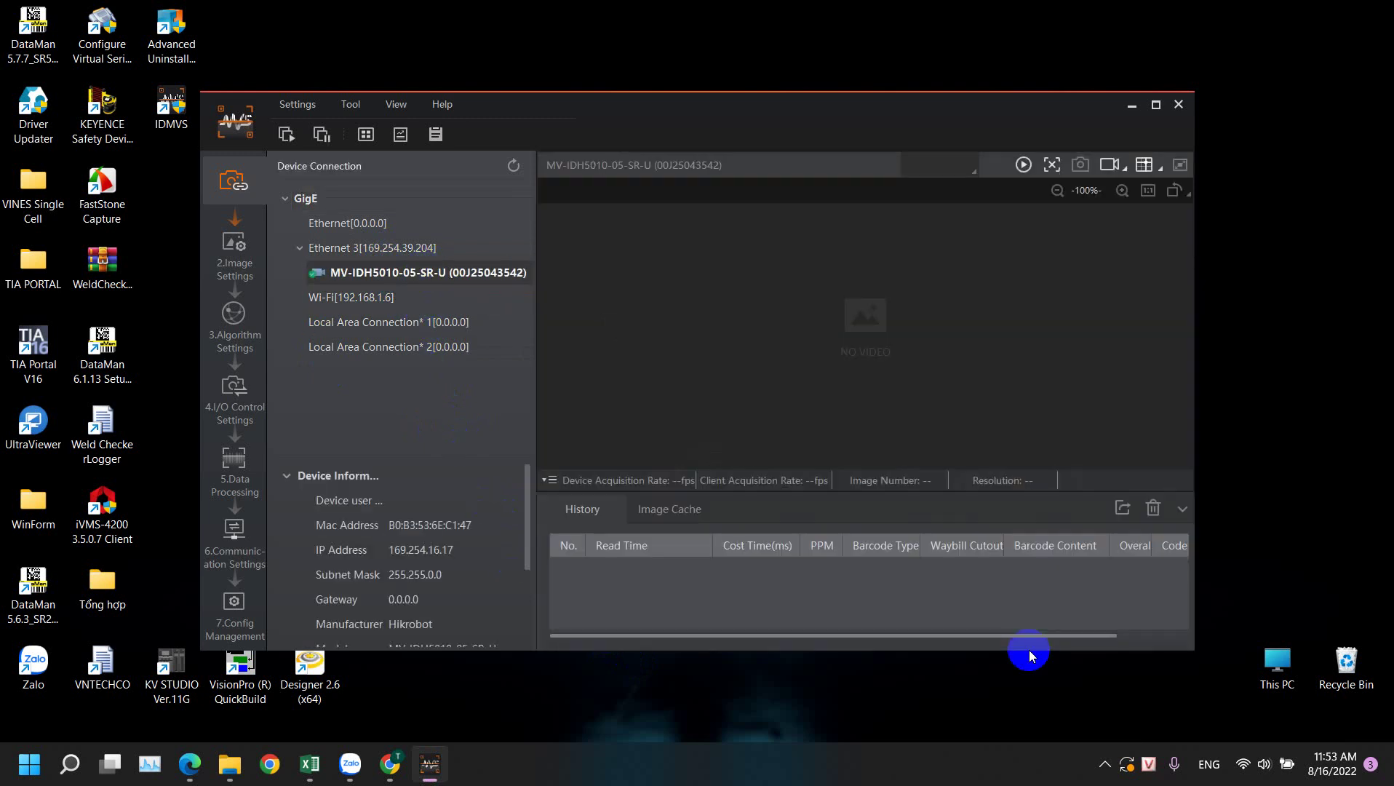
click(1157, 104)
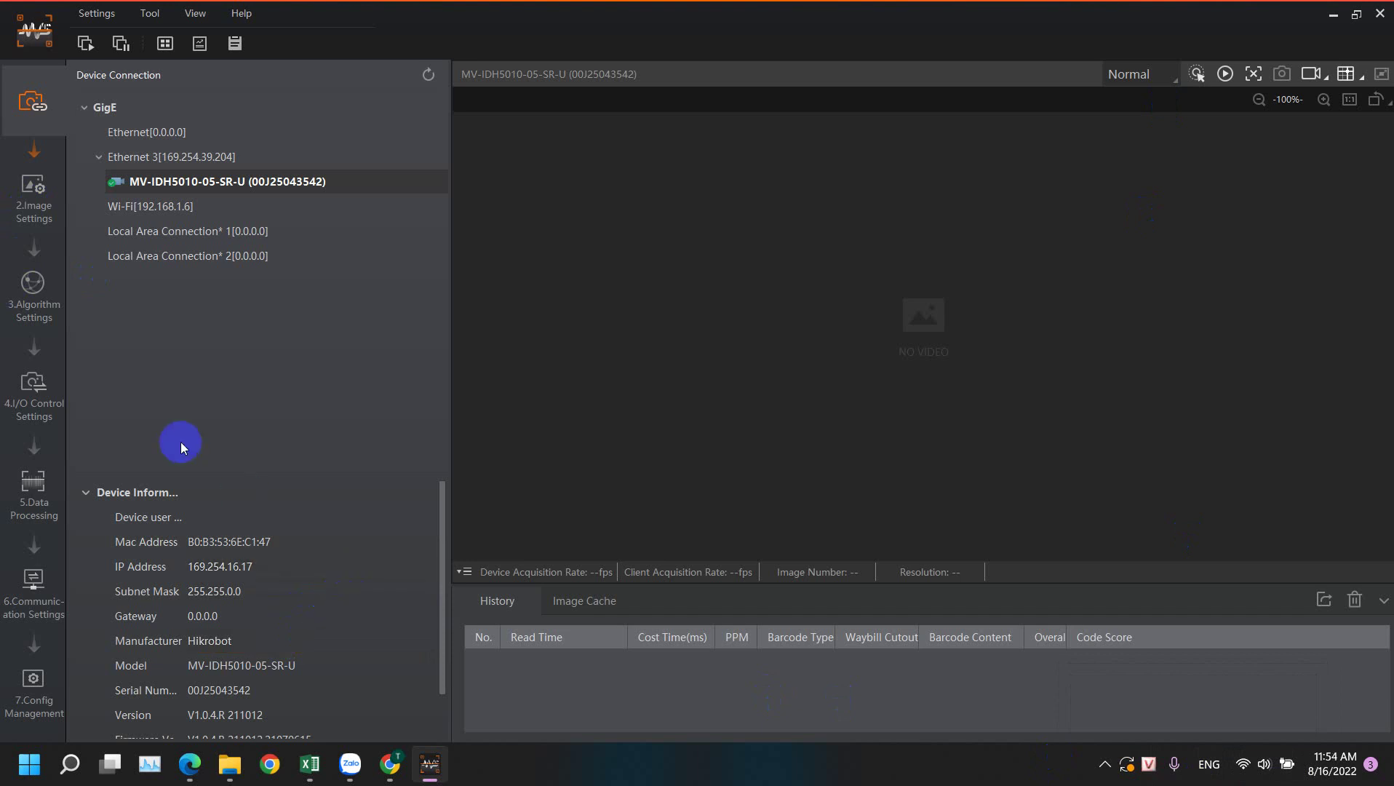
Step: Examine the reader's image settings, including exposure, gain, gamma and frame rate, and the laser setting under Light
click(34, 213)
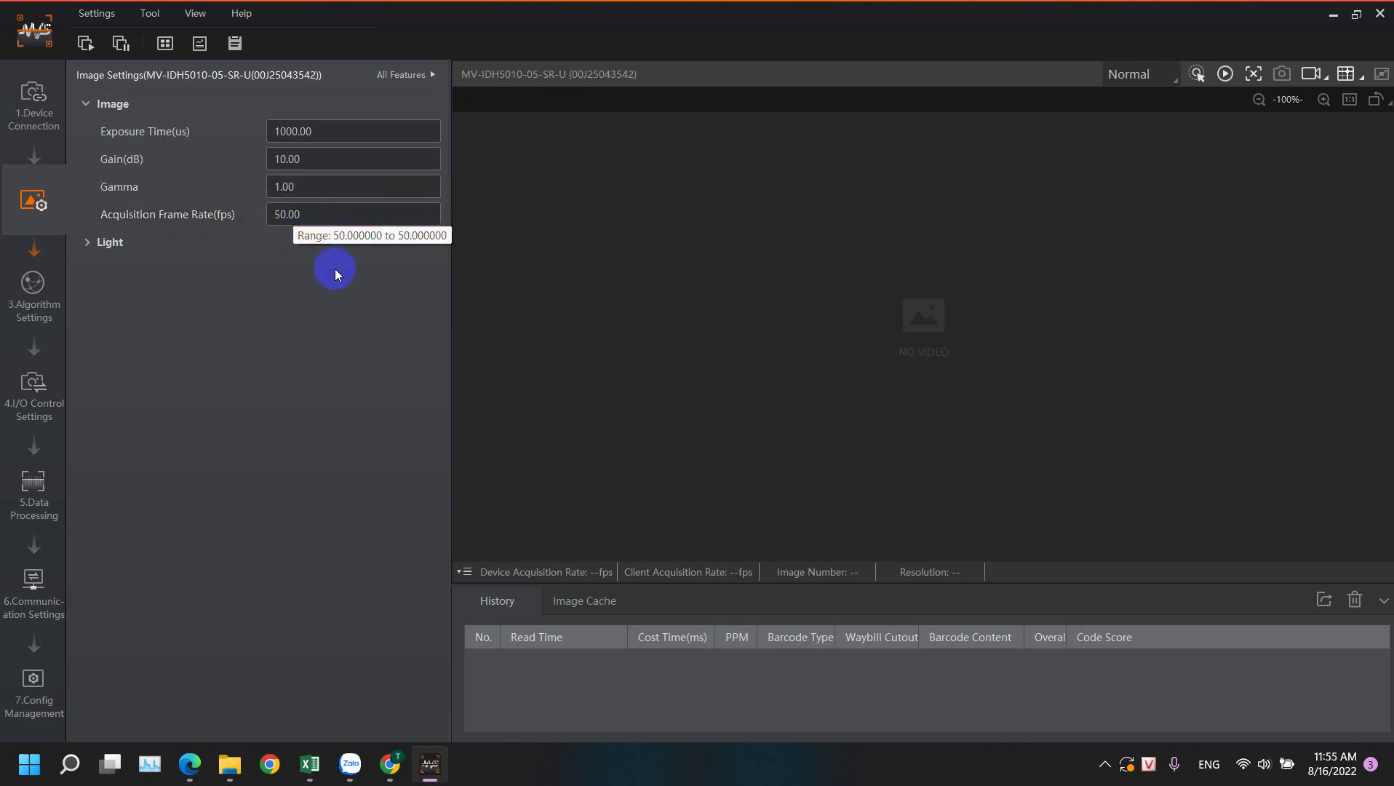
click(90, 242)
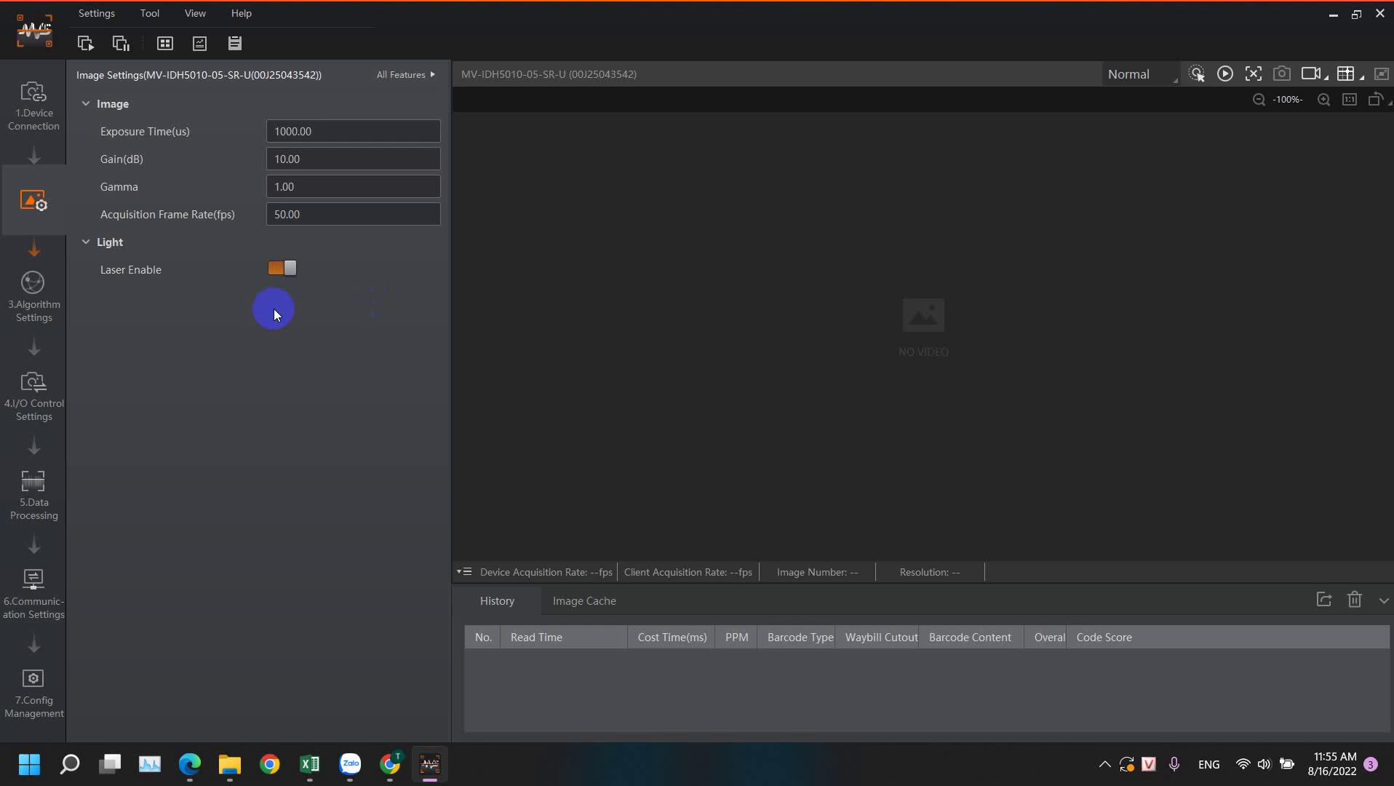
Step: Examine the 1D and 2D barcode types in the algorithm settings, including the list of types that can be added
click(32, 295)
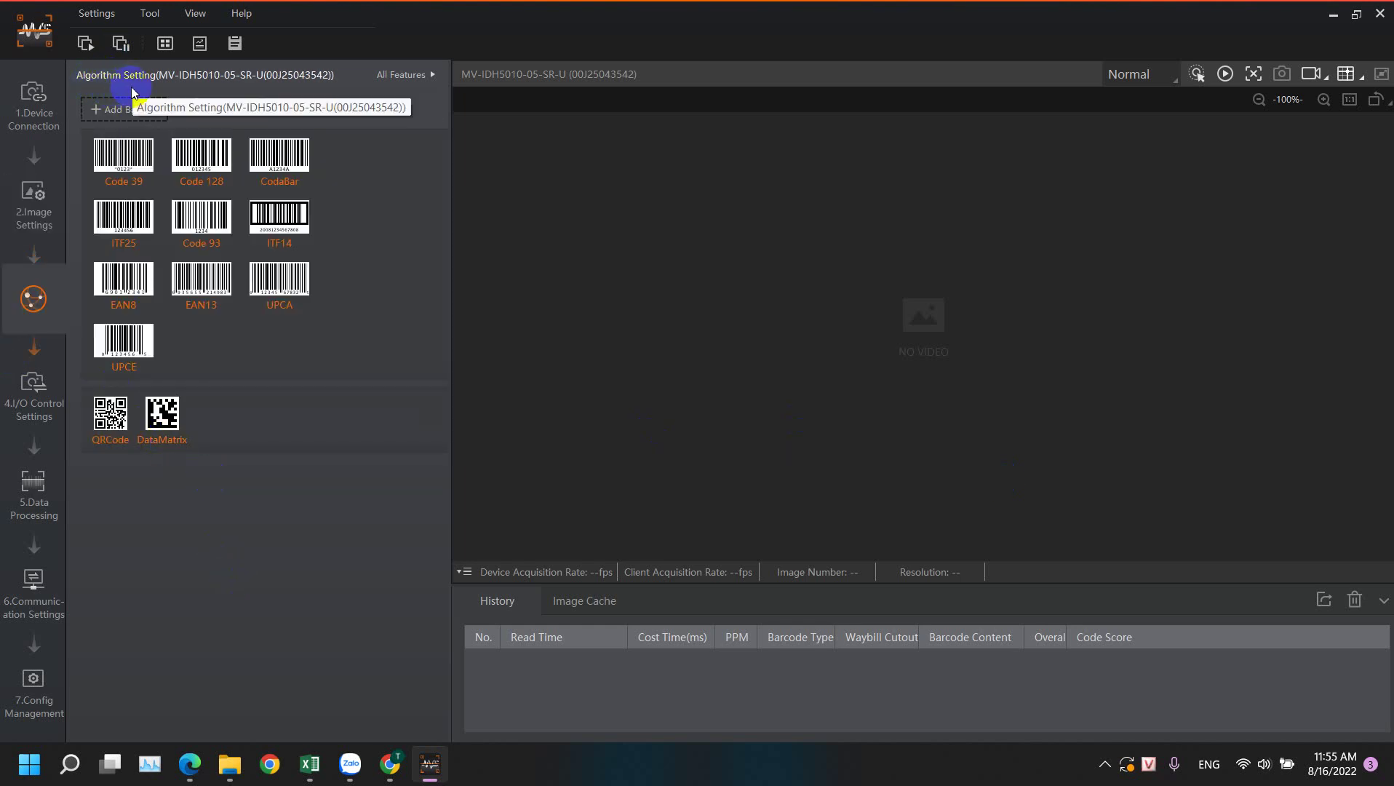
mouse_move(113, 166)
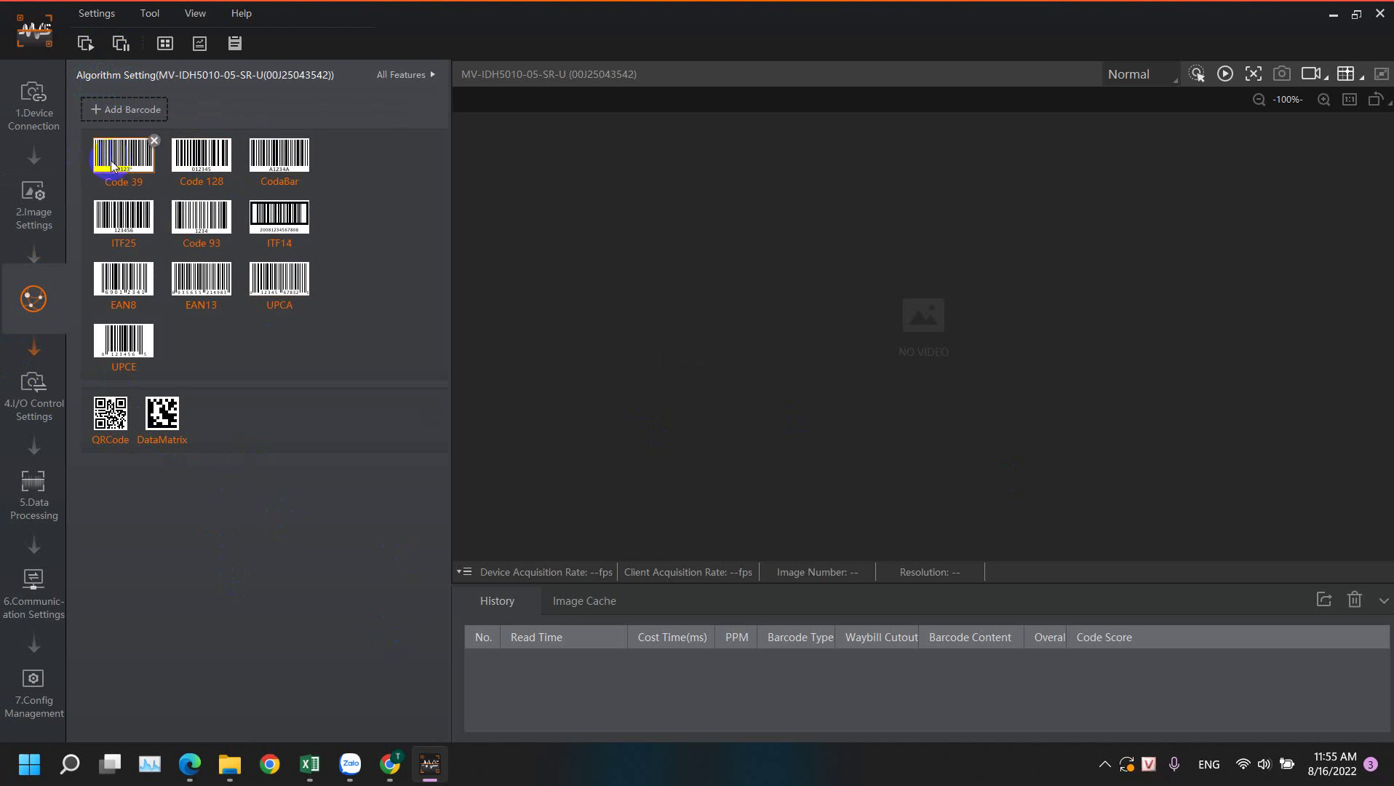
mouse_move(116, 406)
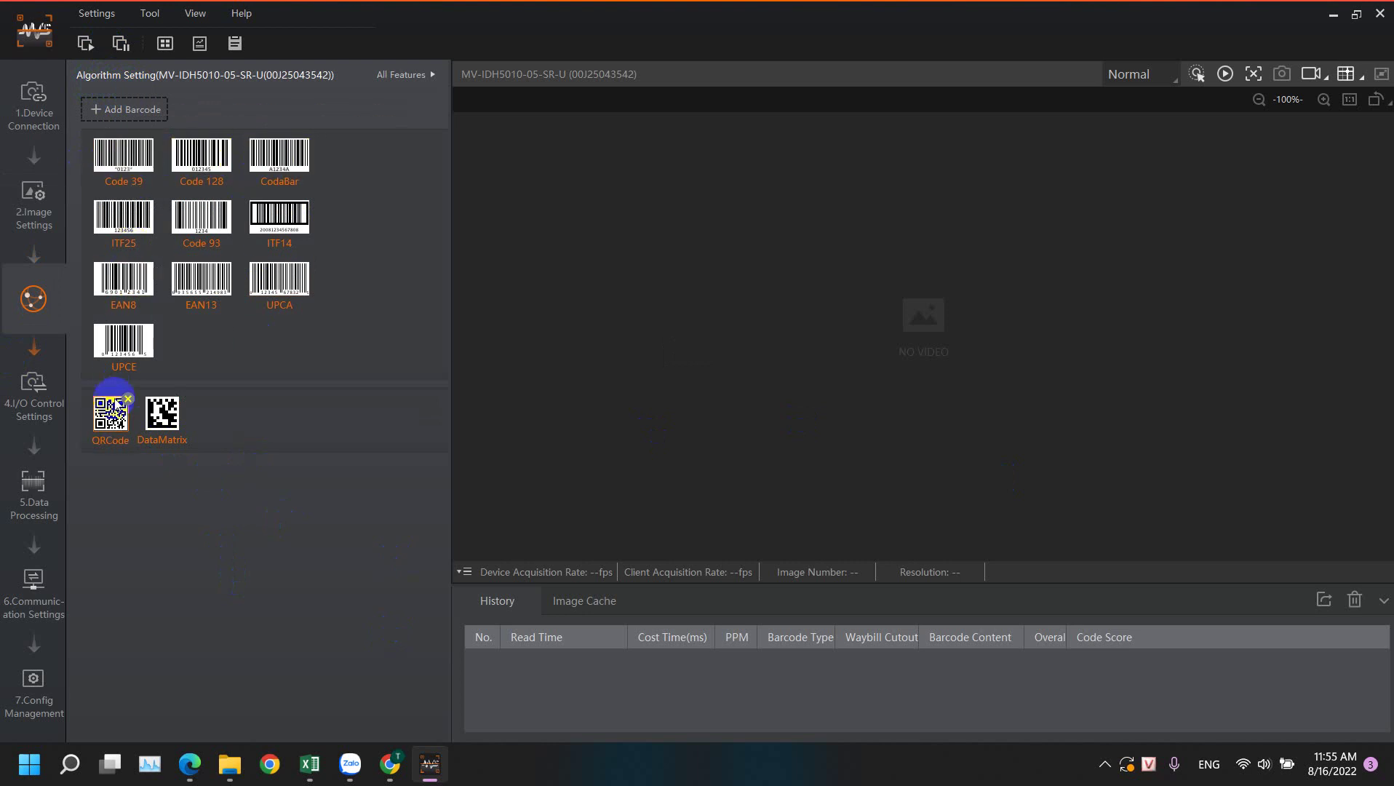
click(152, 428)
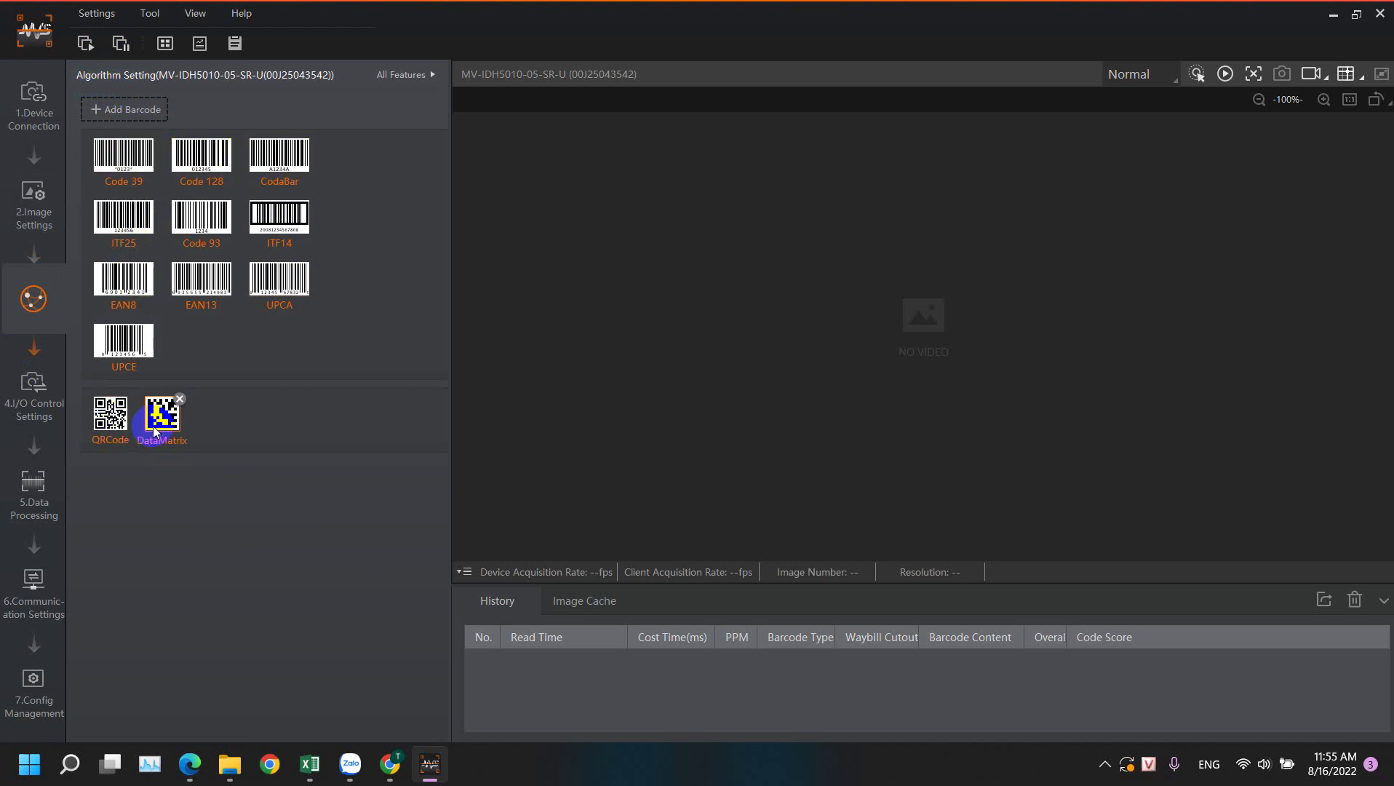
click(121, 420)
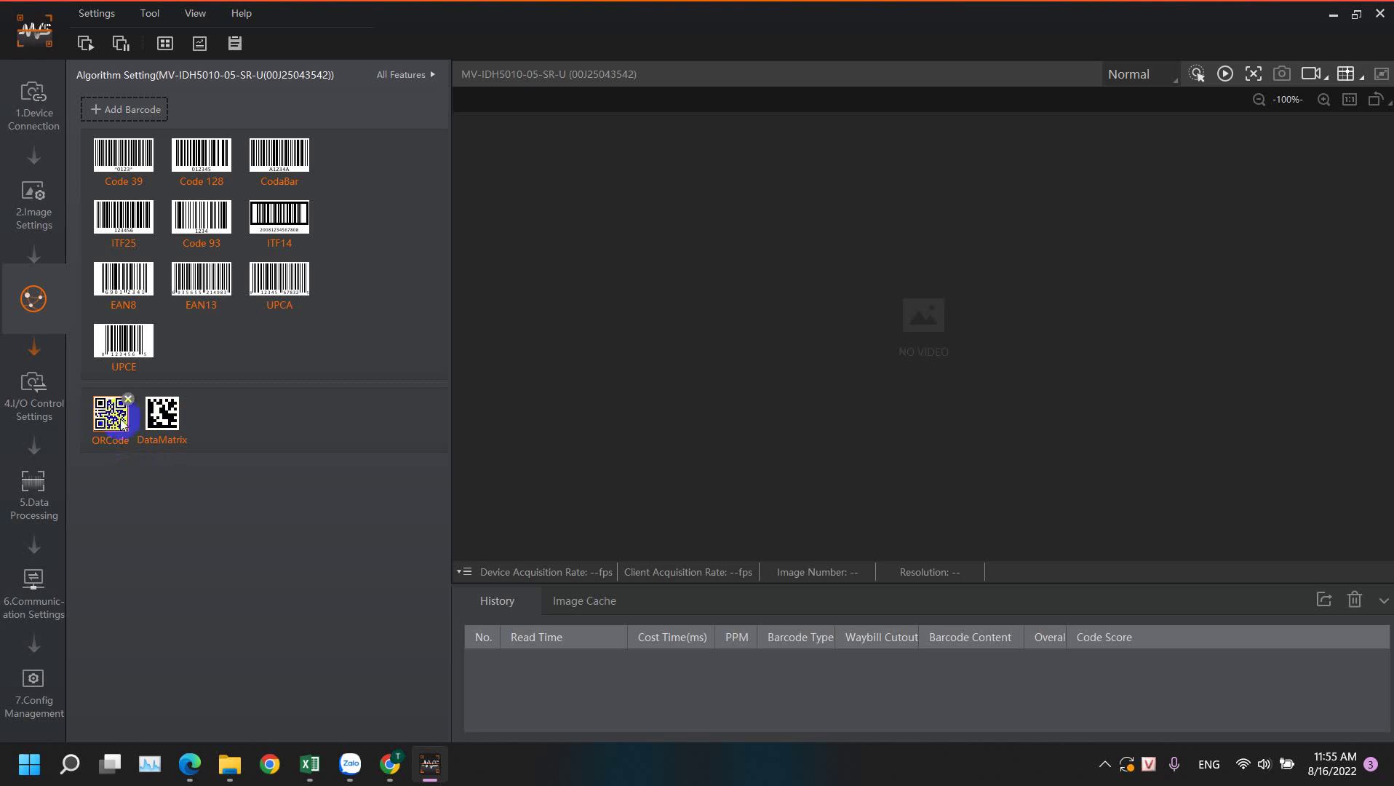
click(143, 425)
click(157, 419)
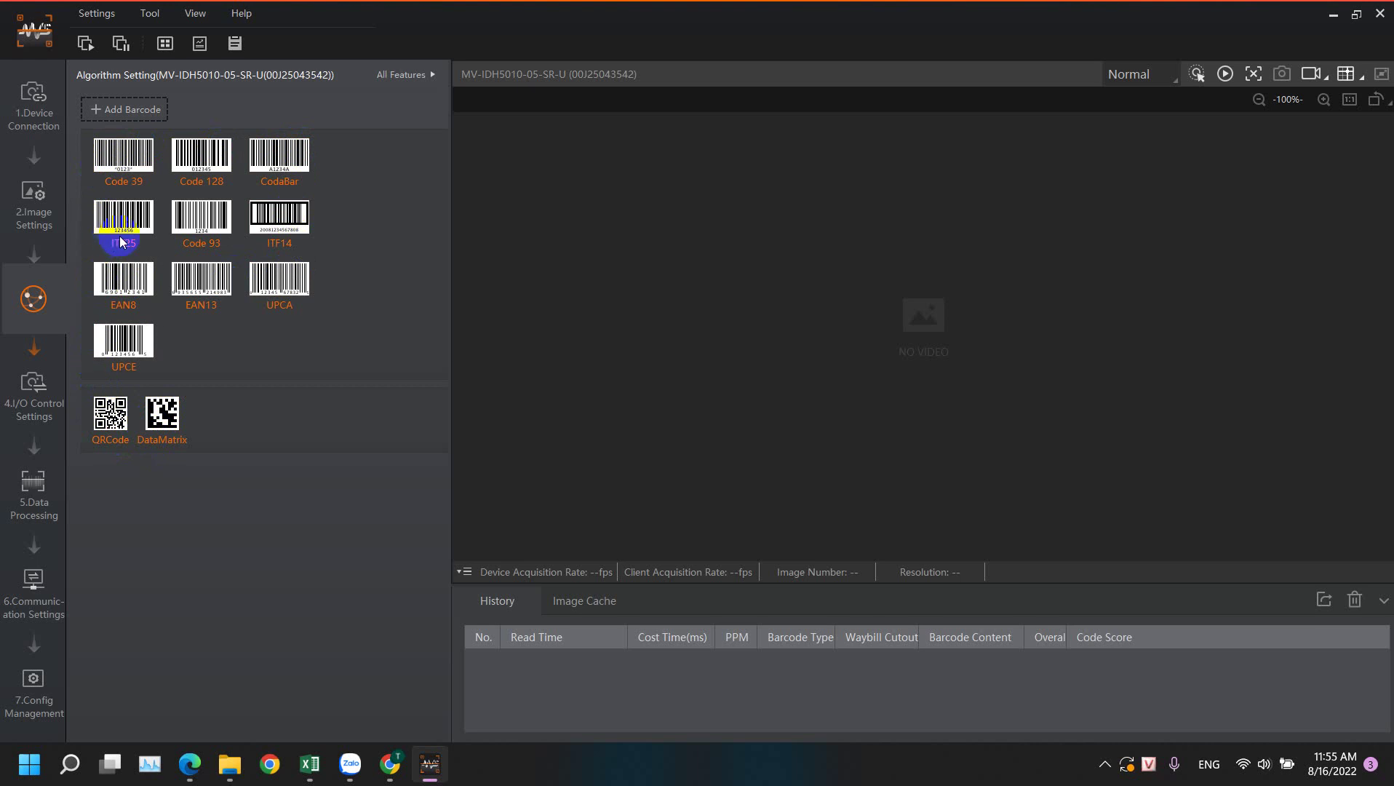
click(166, 422)
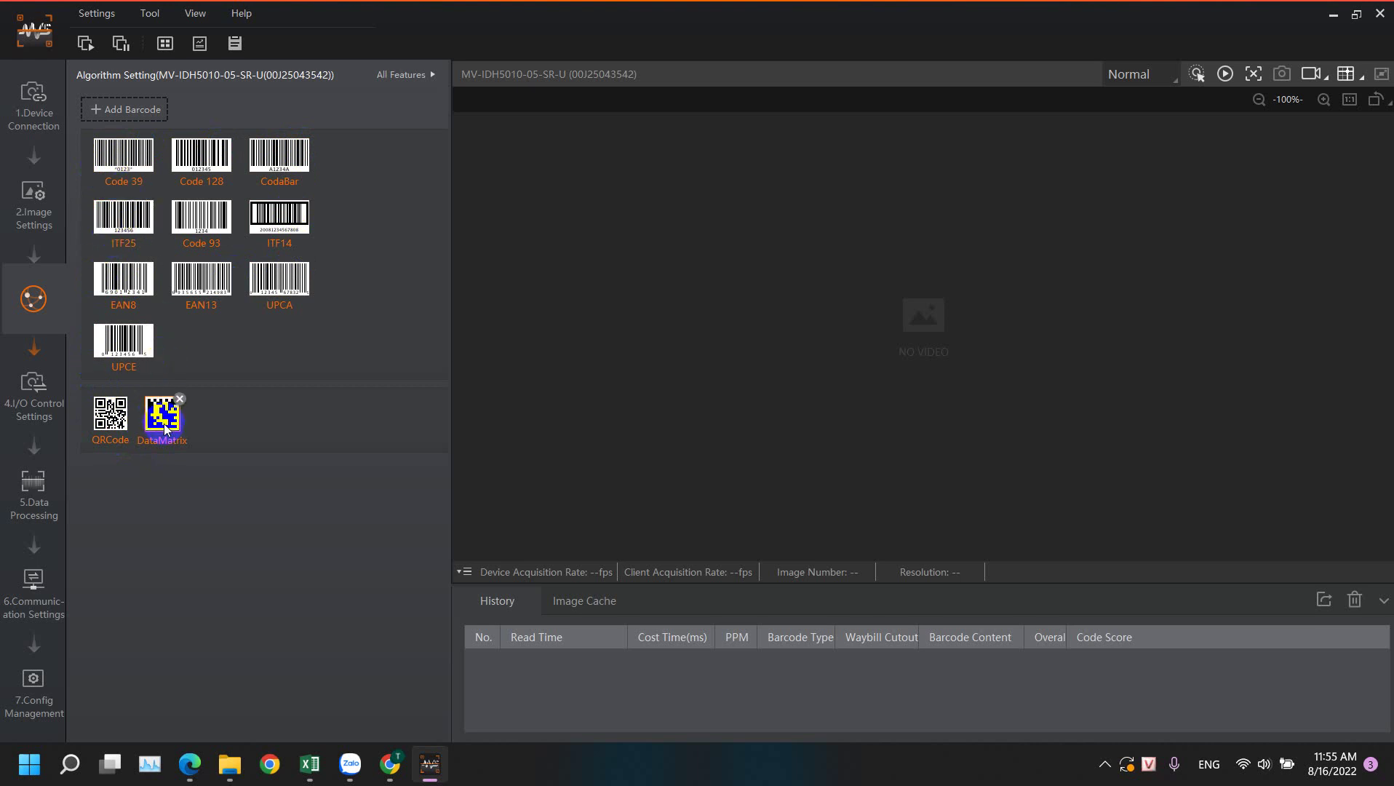
click(124, 111)
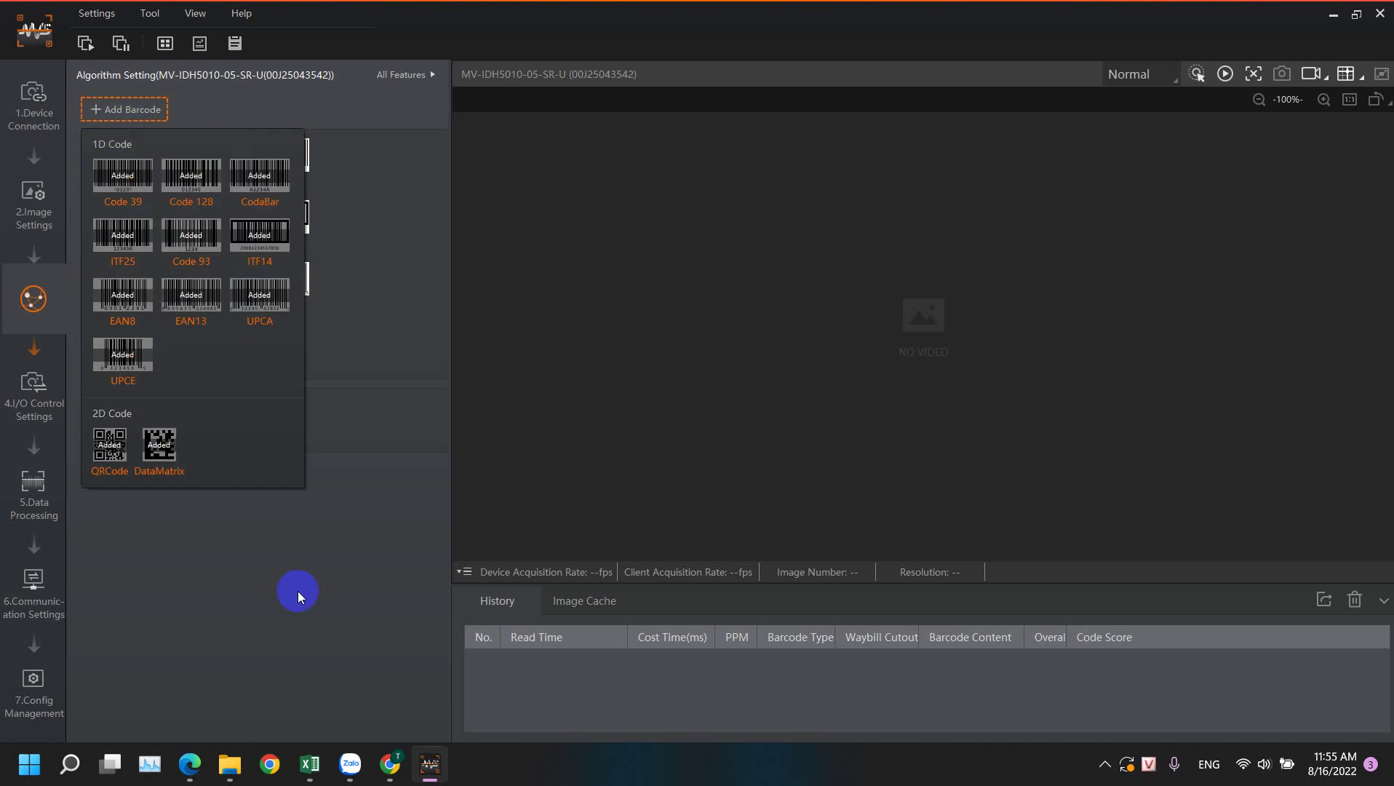
click(157, 452)
click(386, 276)
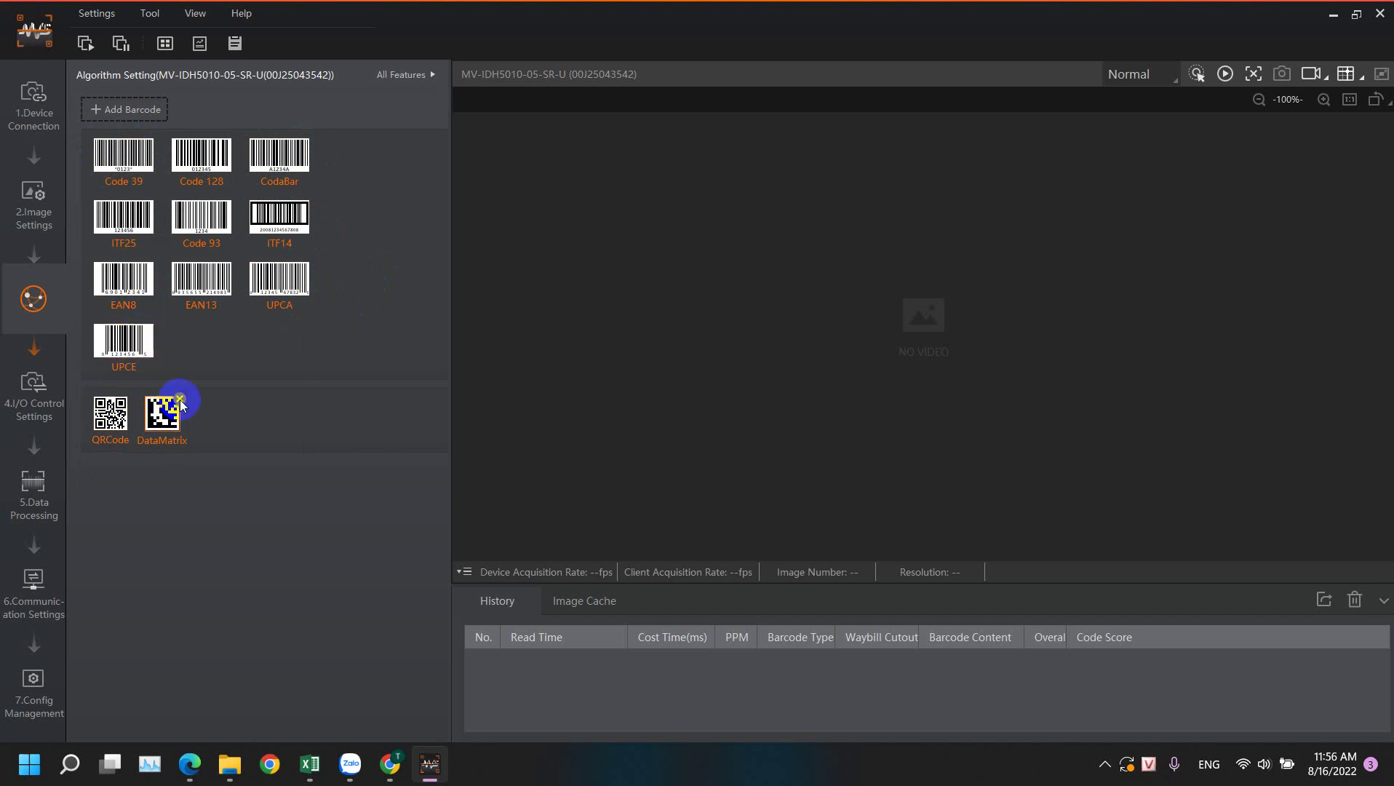
Step: Examine the I/O control settings, including the trigger source options and the output line parameters
click(31, 407)
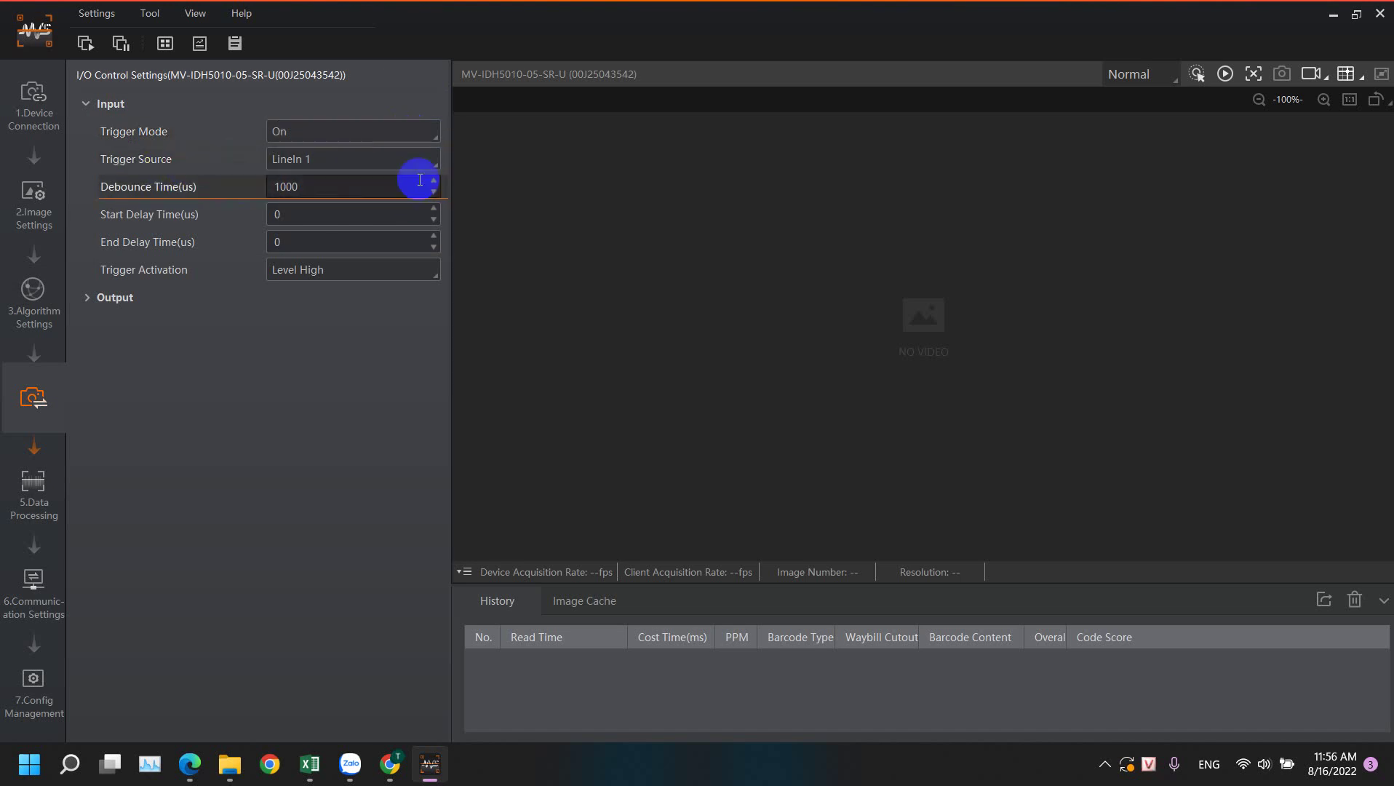
click(382, 162)
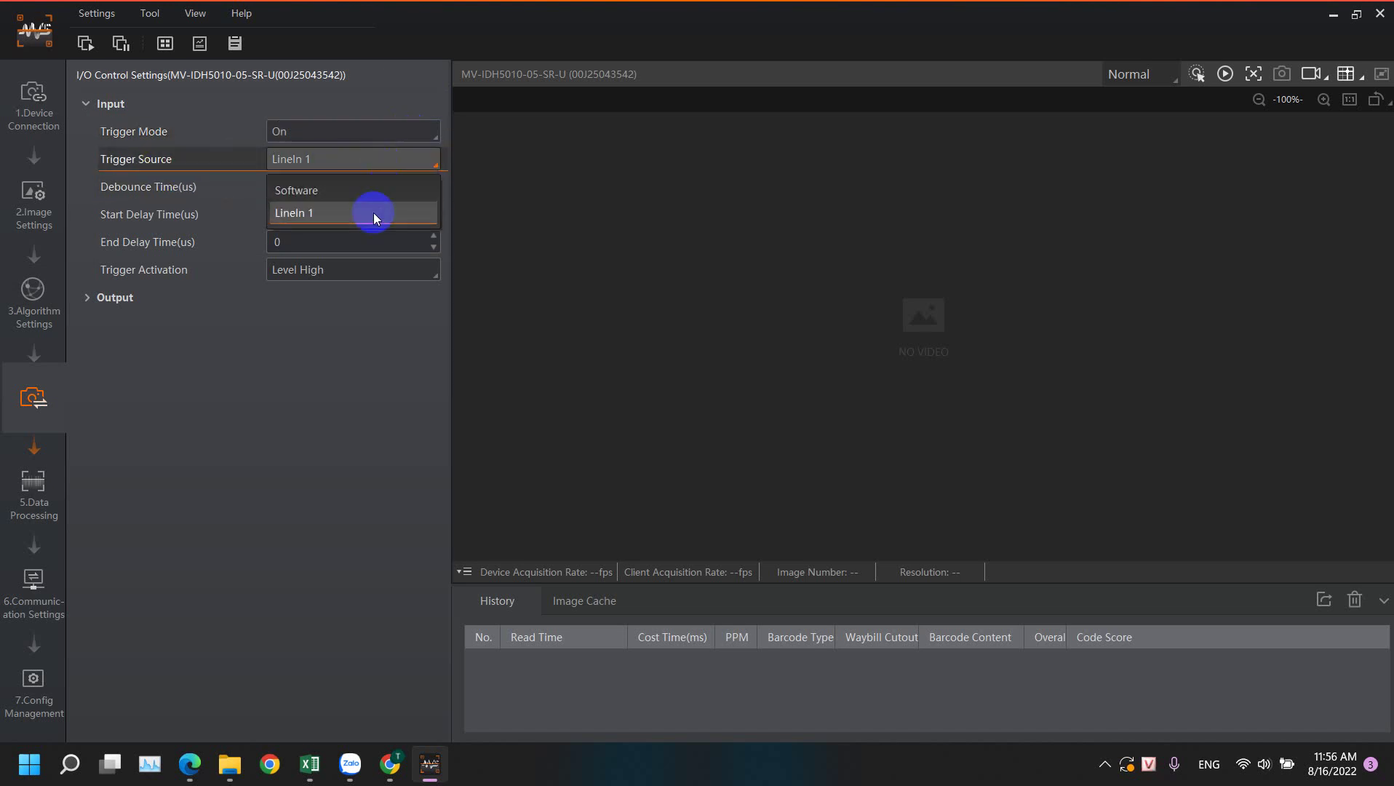
click(297, 429)
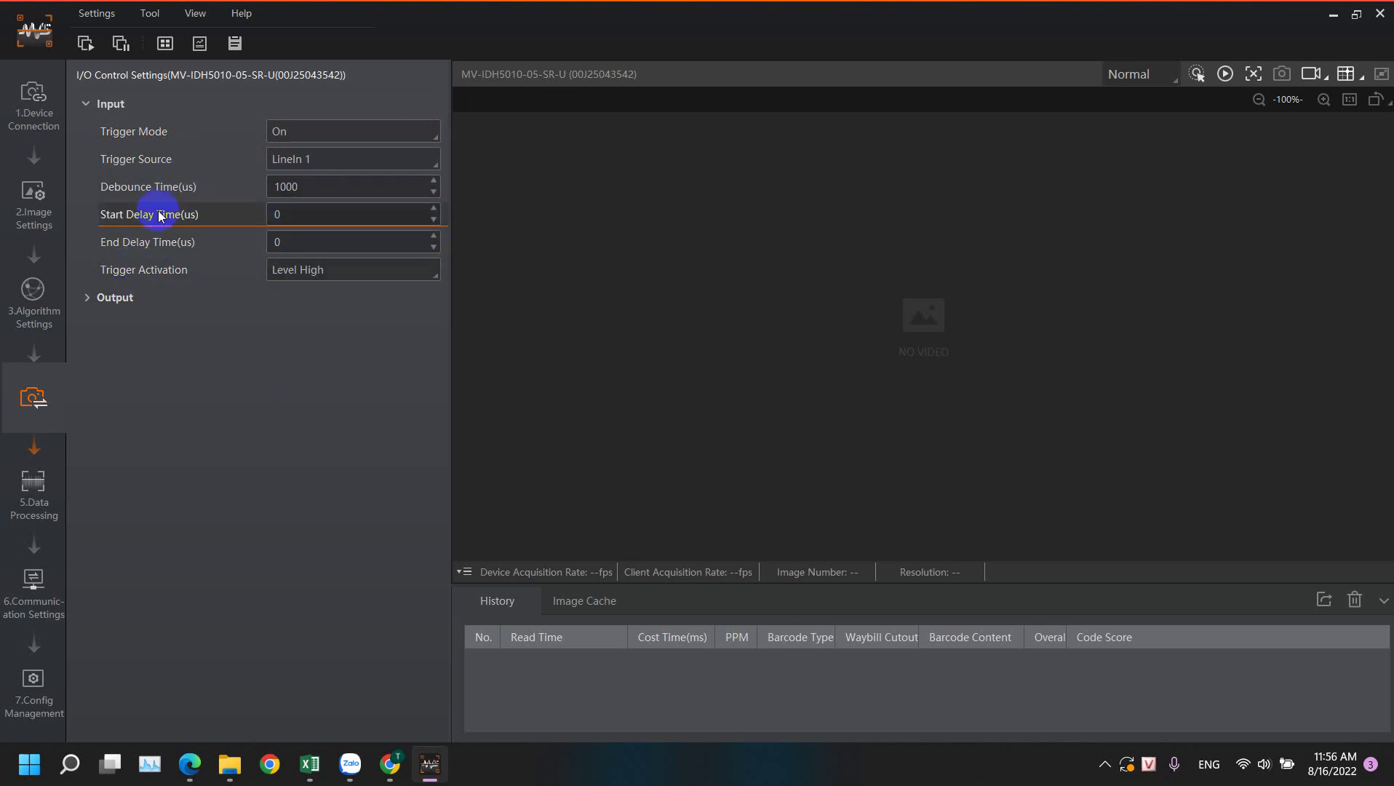
click(86, 300)
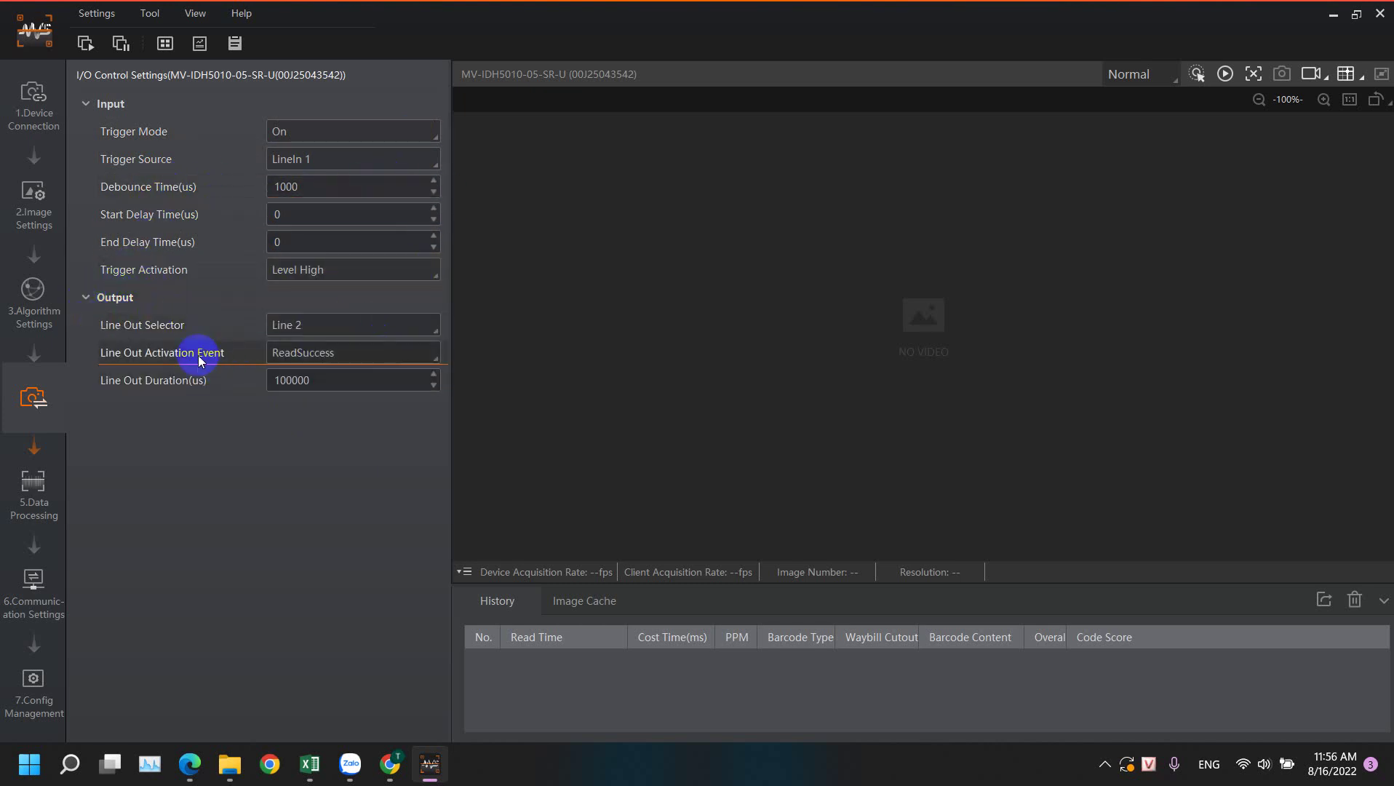
Step: Review the filter rules in the data processing settings and the SmartSDK parameters in the communication settings
click(32, 491)
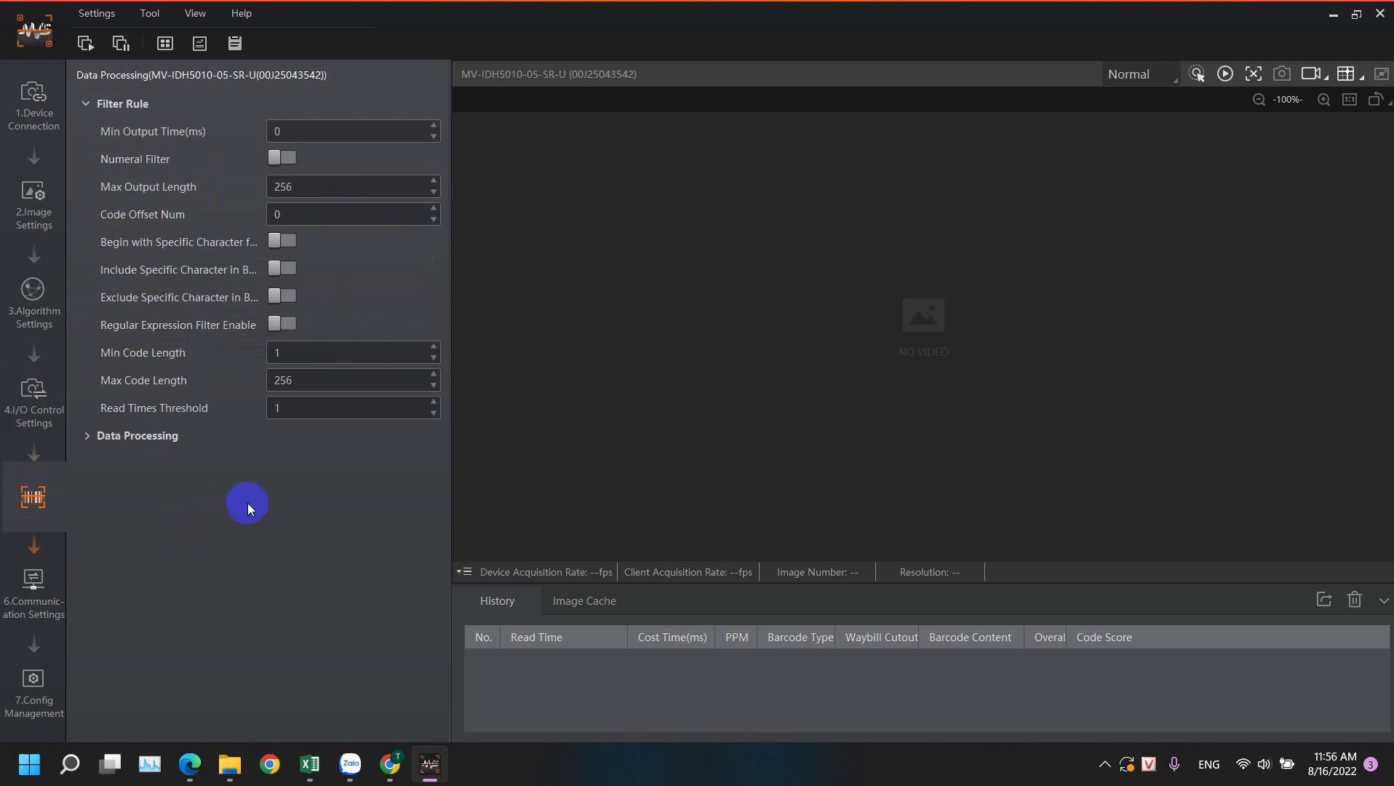
click(35, 591)
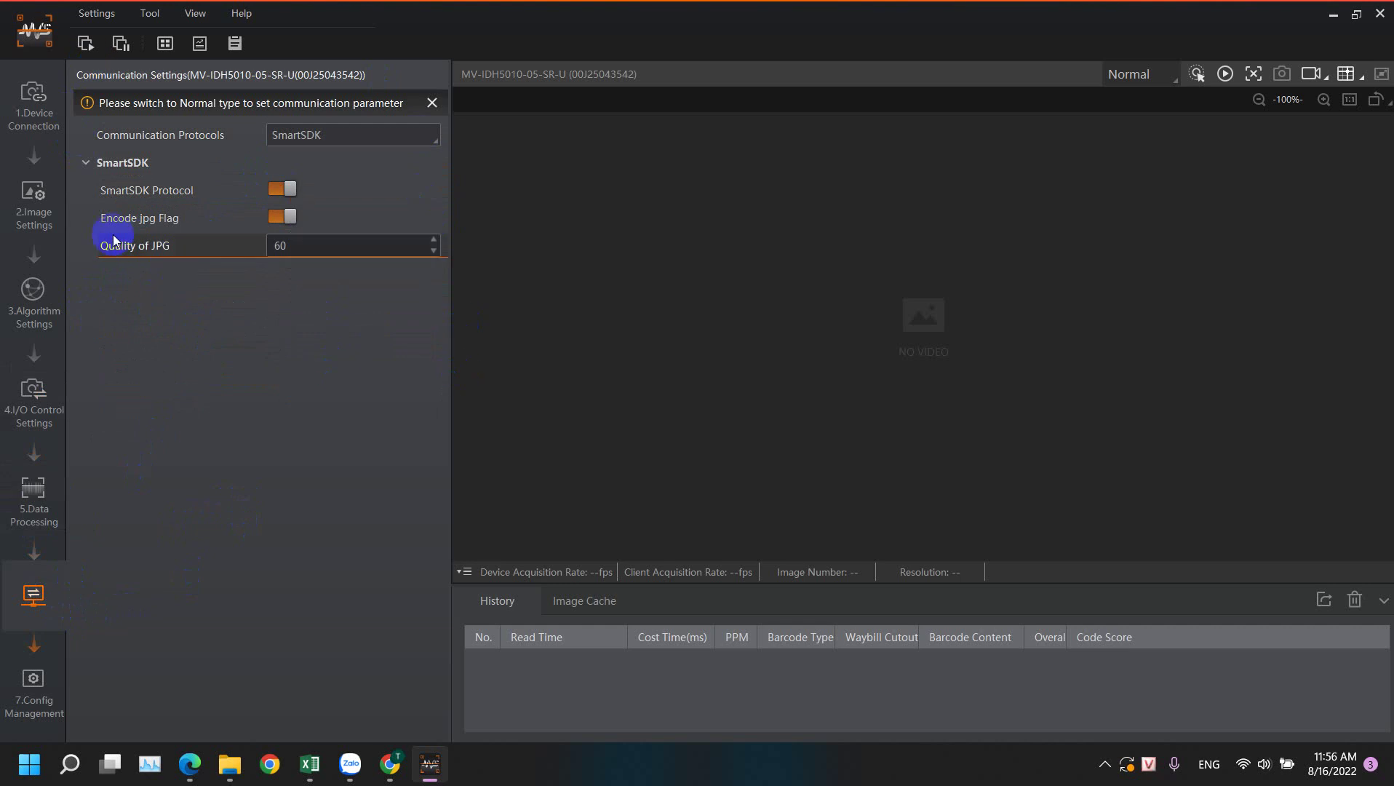
Step: Save the current reader configuration to UserSet1
click(36, 691)
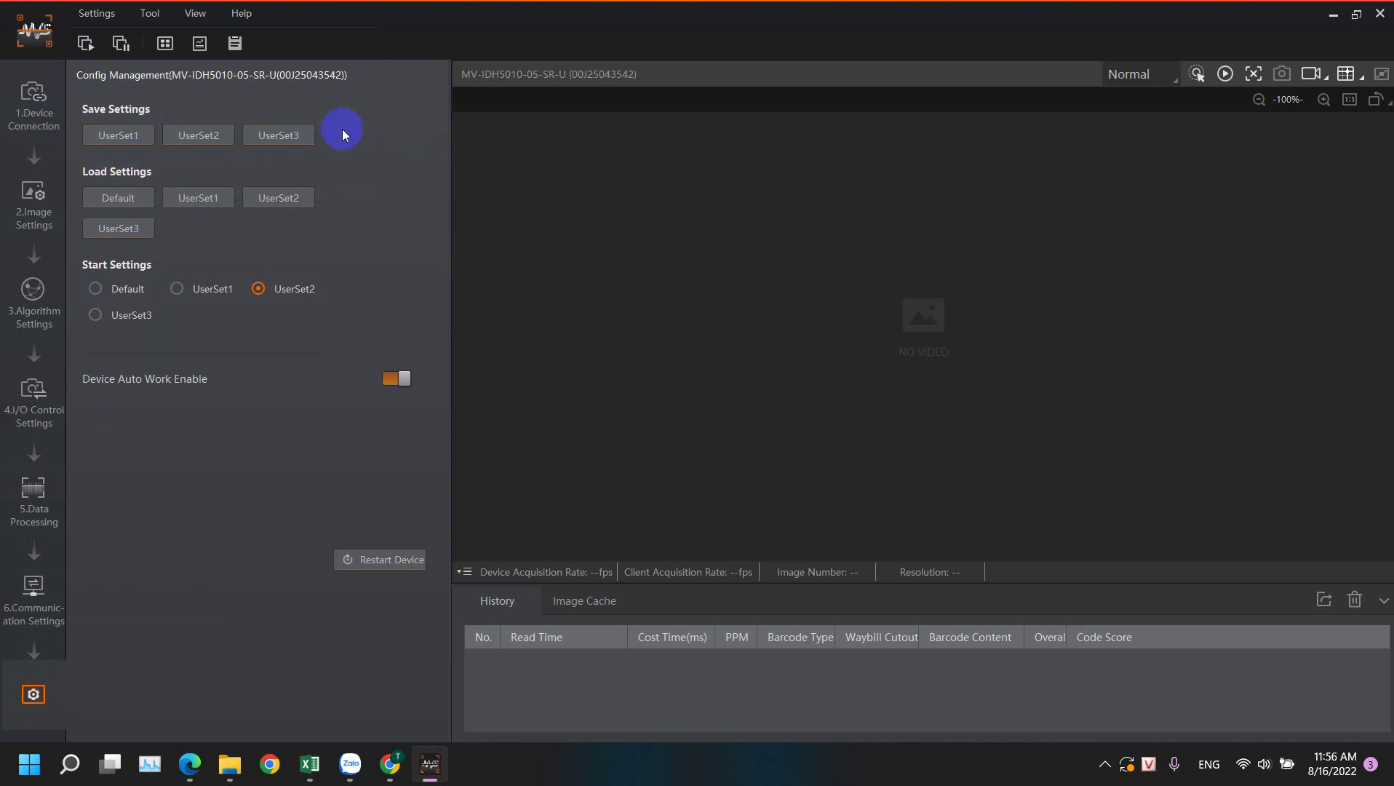
click(107, 138)
click(679, 380)
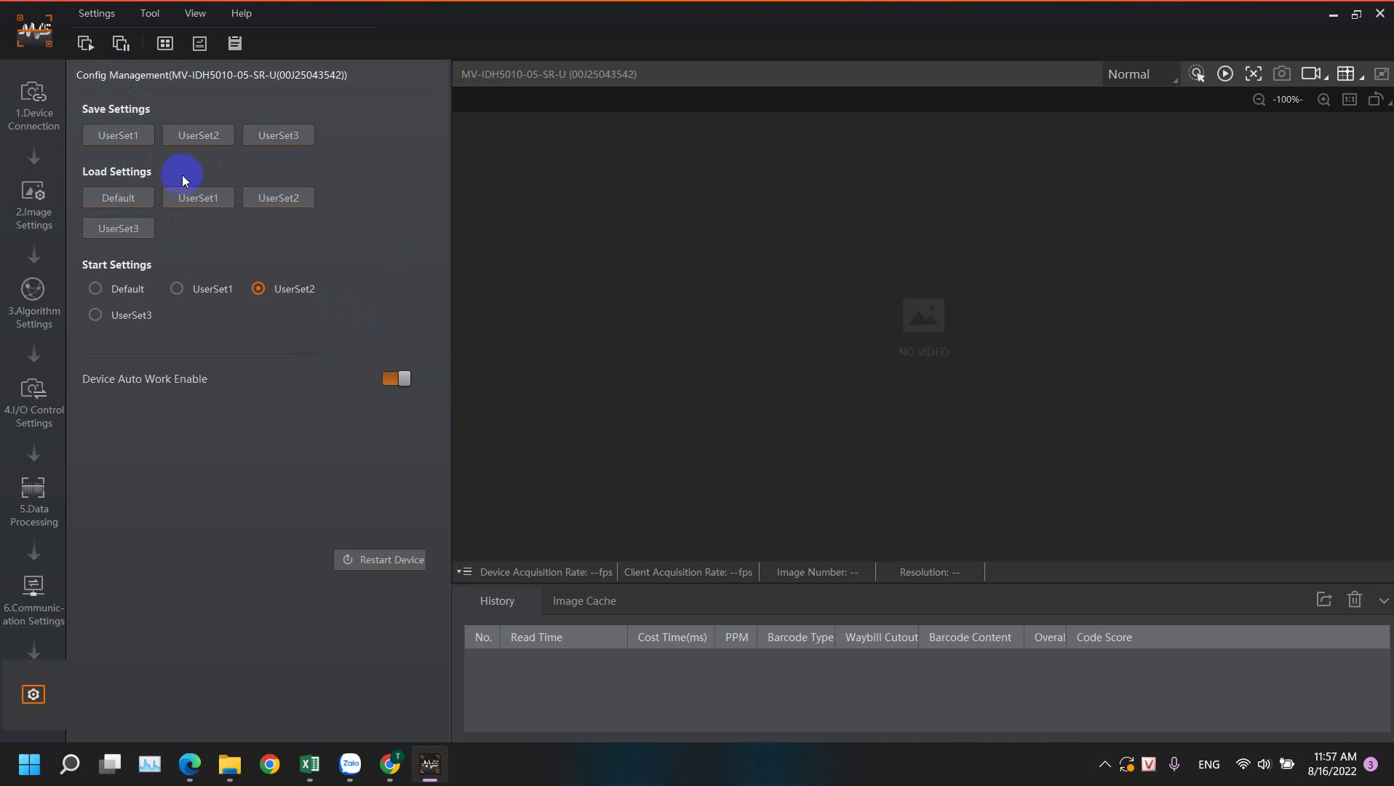
Step: Load the UserSet1 configuration and make UserSet1 the start setting
click(209, 198)
click(684, 381)
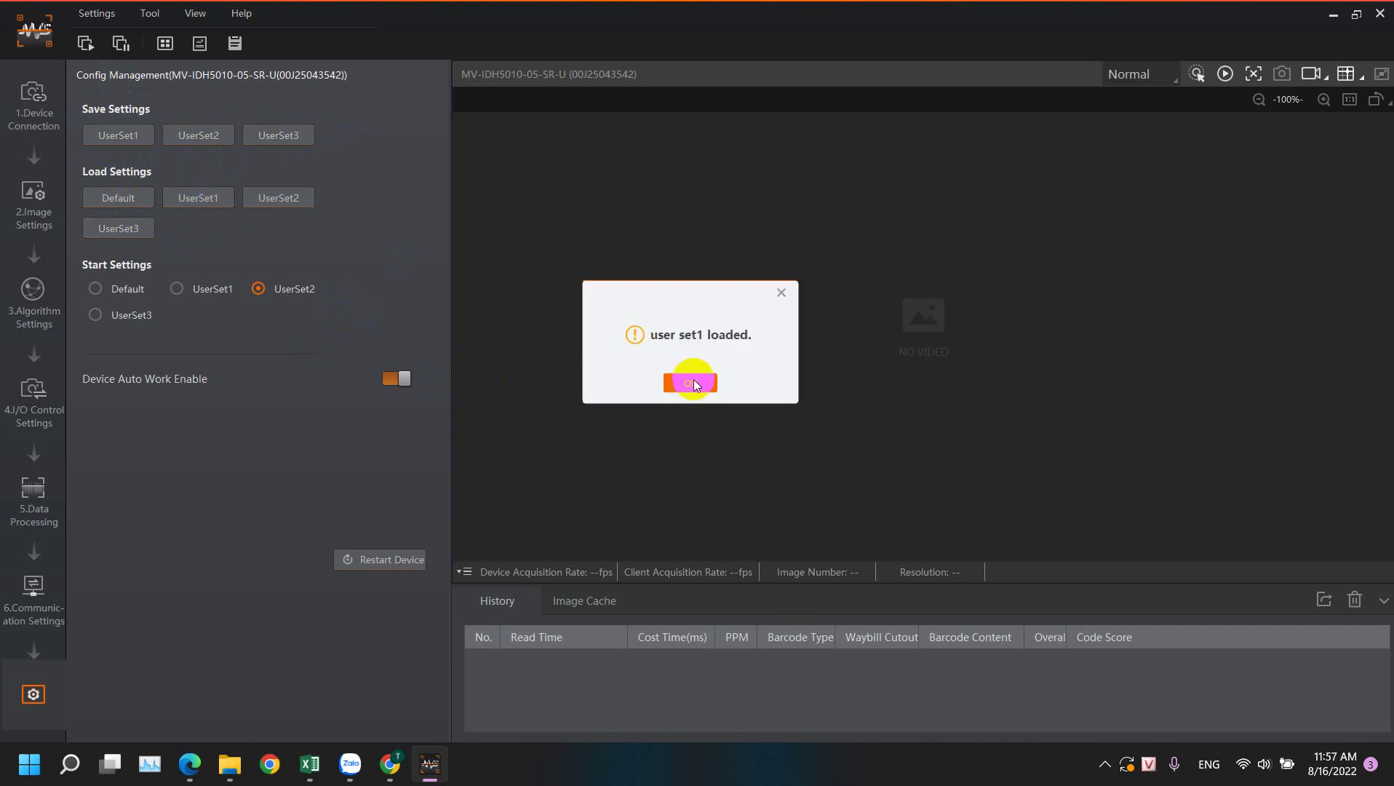
click(193, 288)
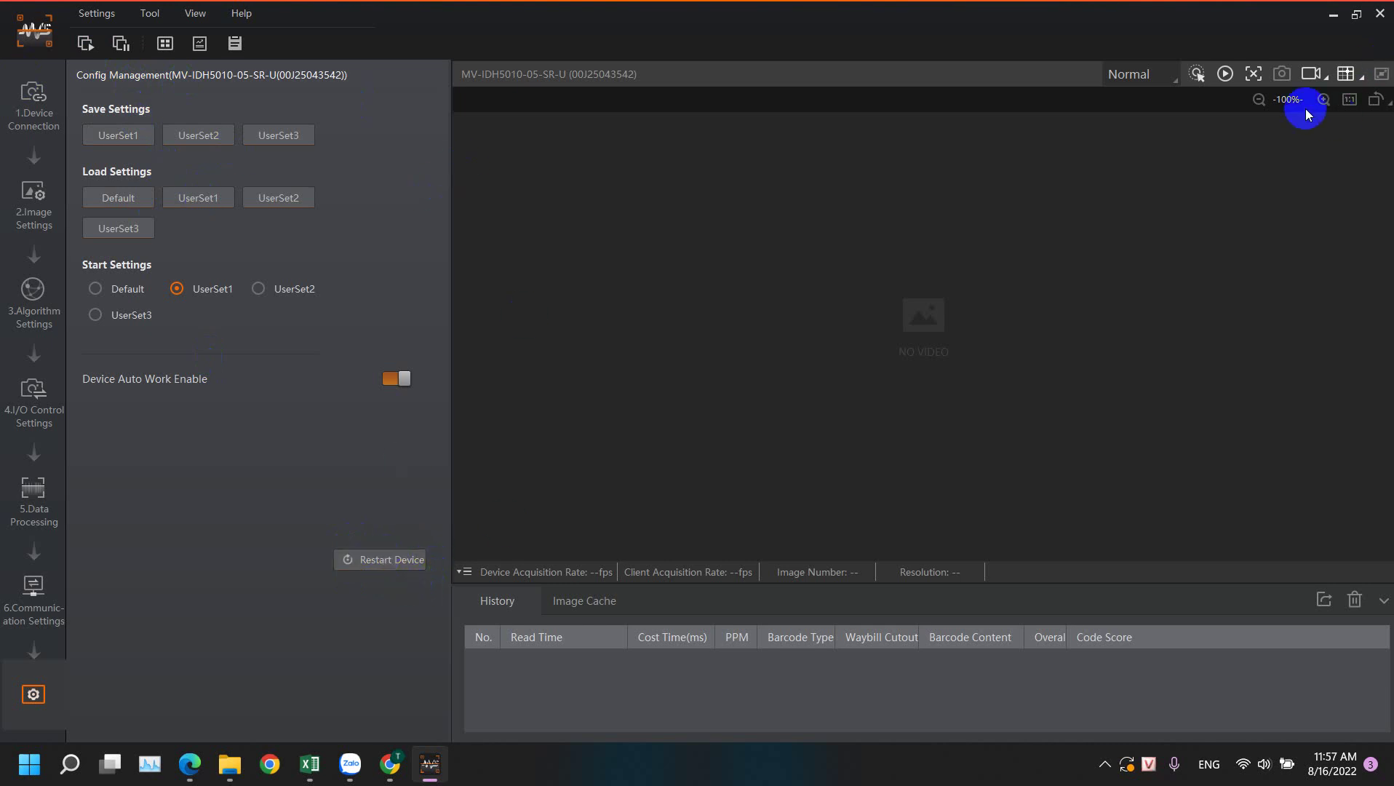
Step: Run image acquisition to read the sample codes, and stop it once the reads are in the history
click(1226, 75)
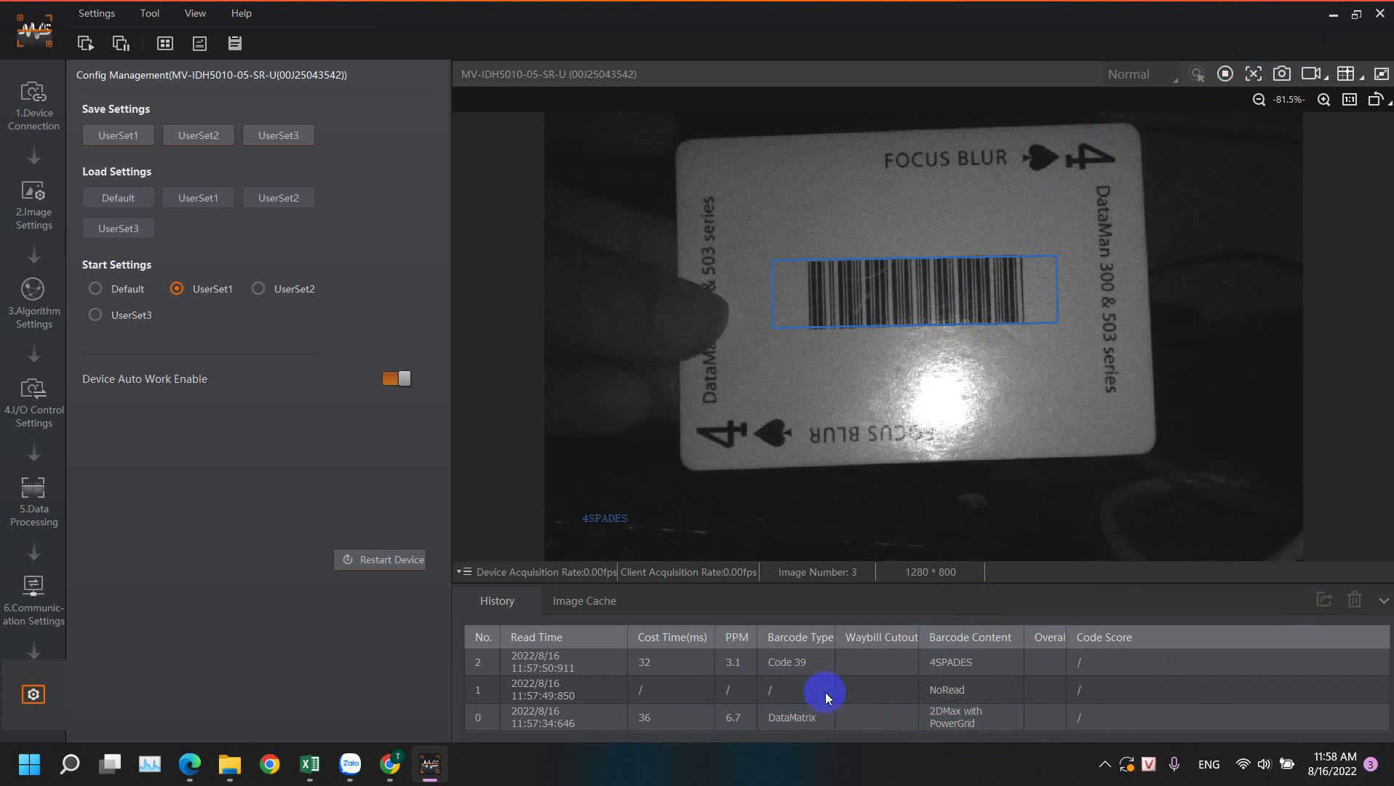
click(1227, 74)
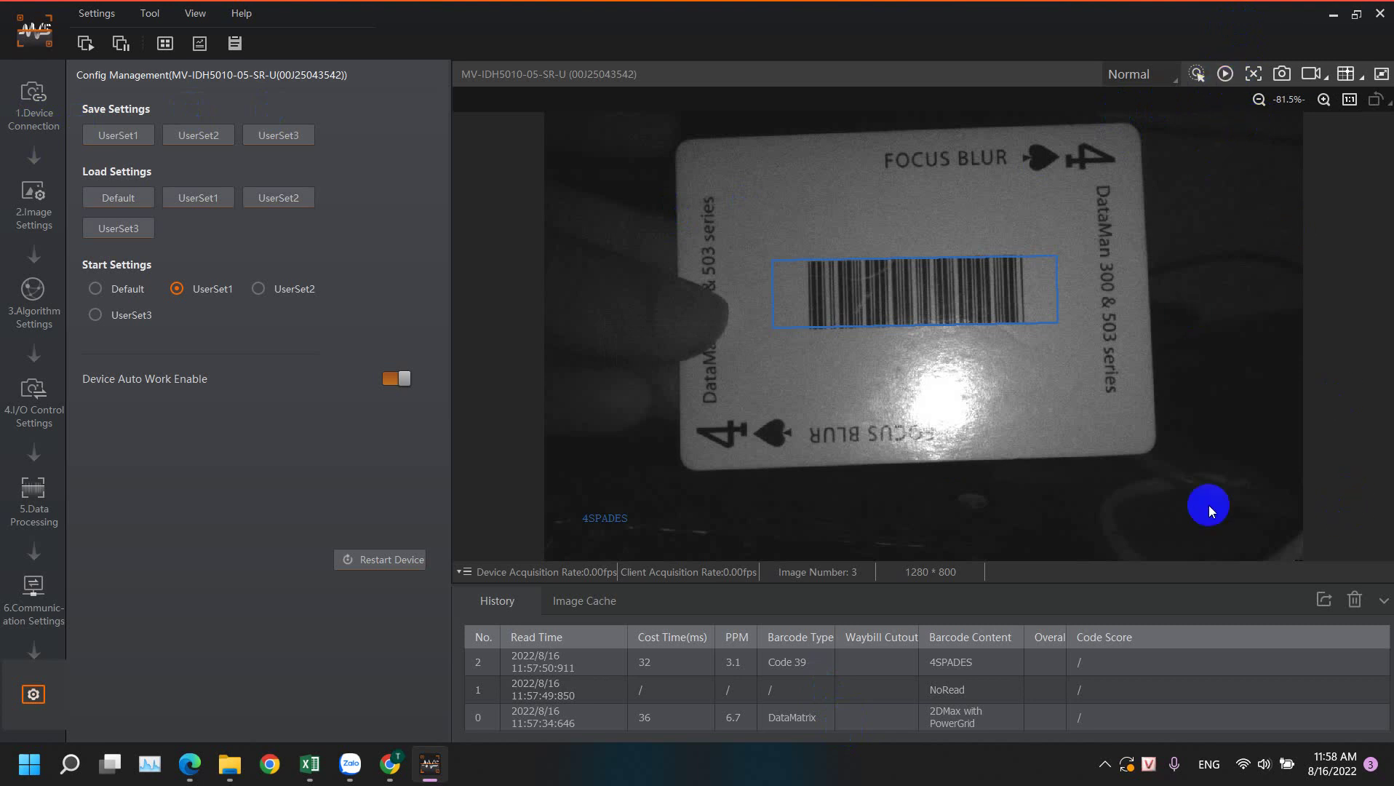
click(1325, 602)
click(1325, 602)
click(752, 345)
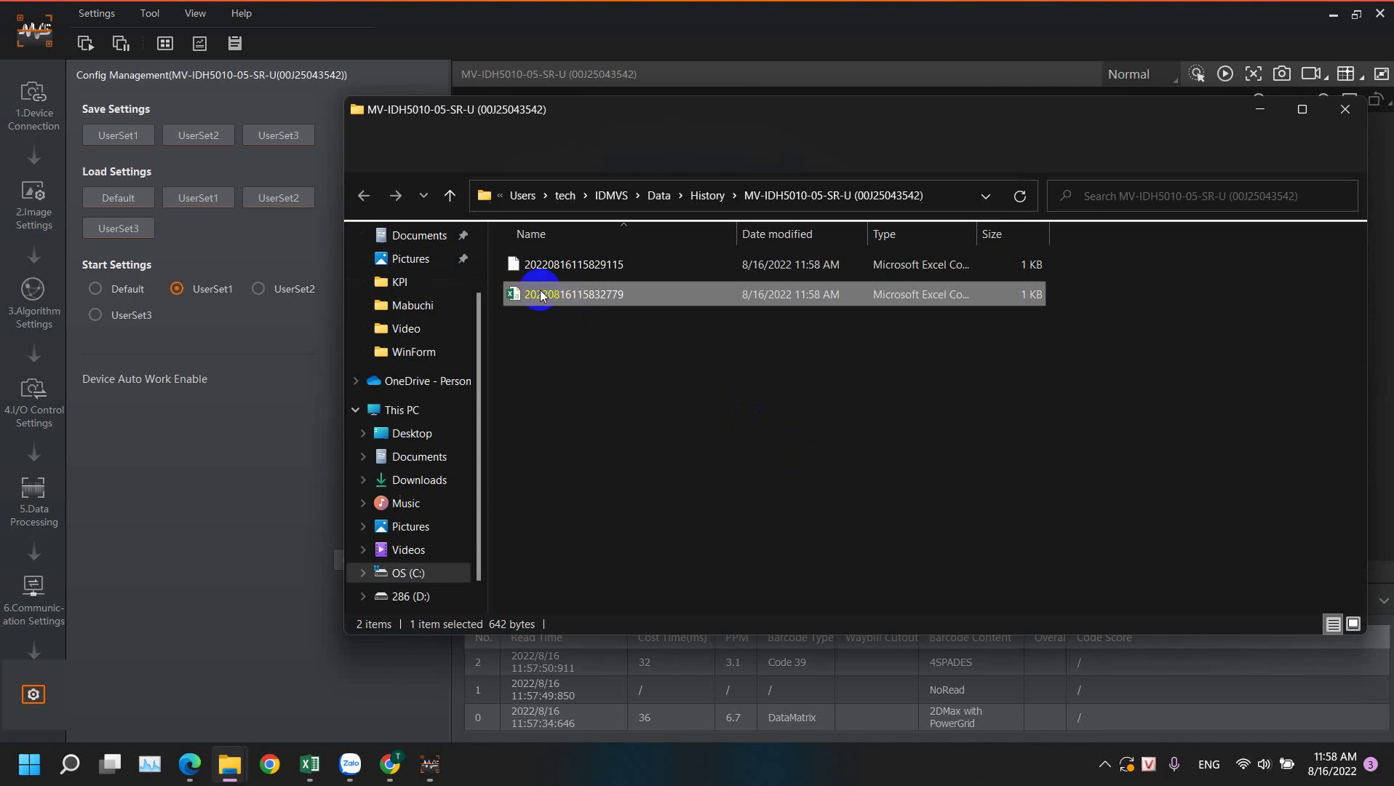
double_click(598, 268)
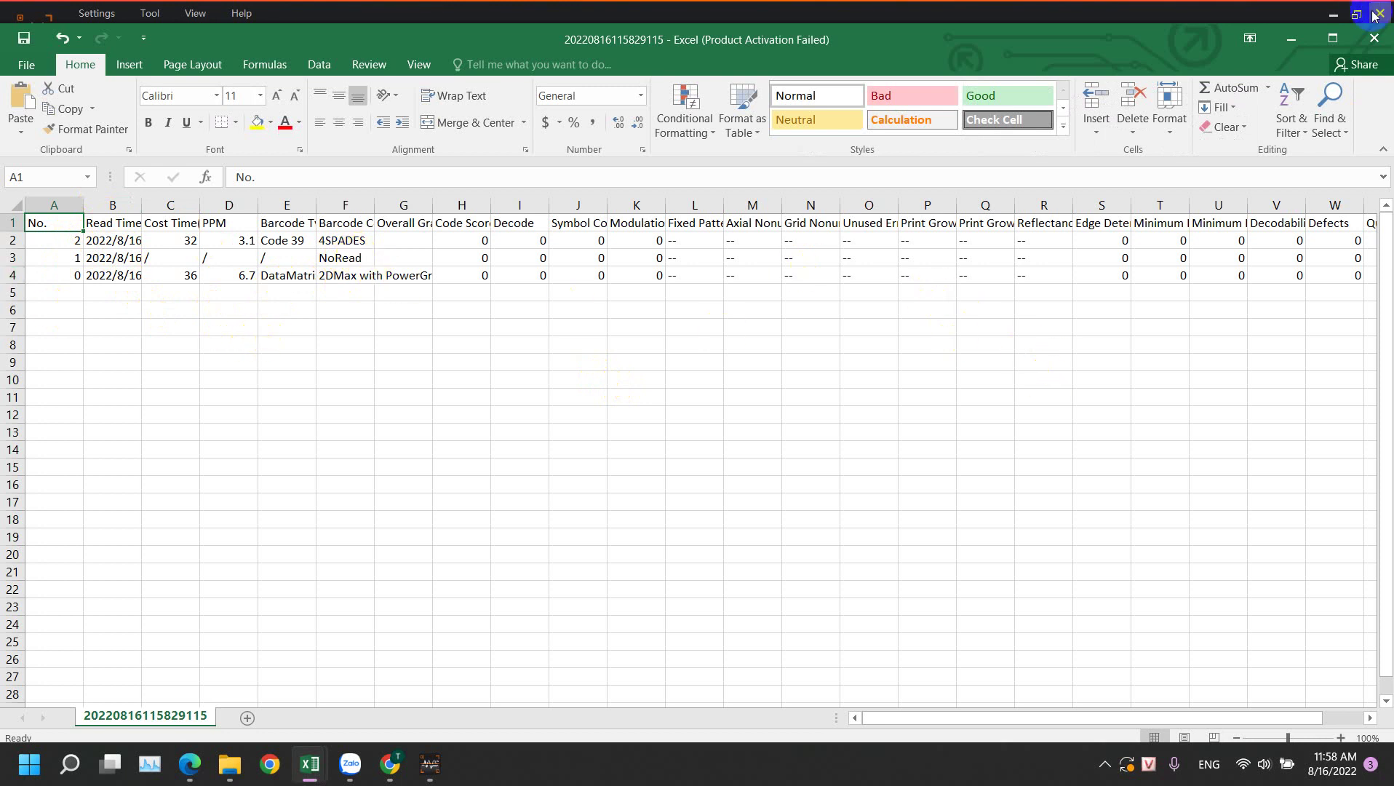
Step: Close the exported history file, keep Book2 open but minimized, and minimize the export folder window to return to IDMVS
click(1374, 38)
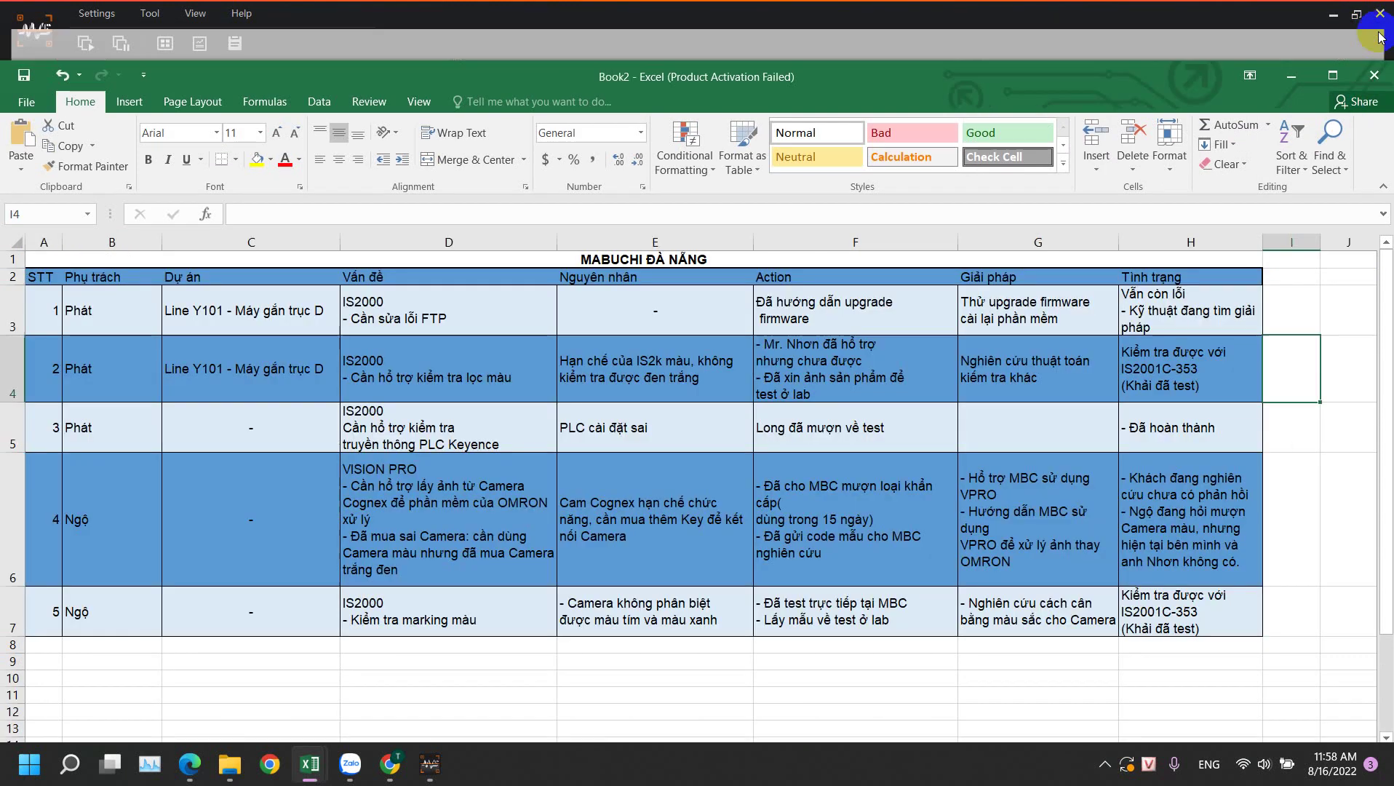
click(1373, 75)
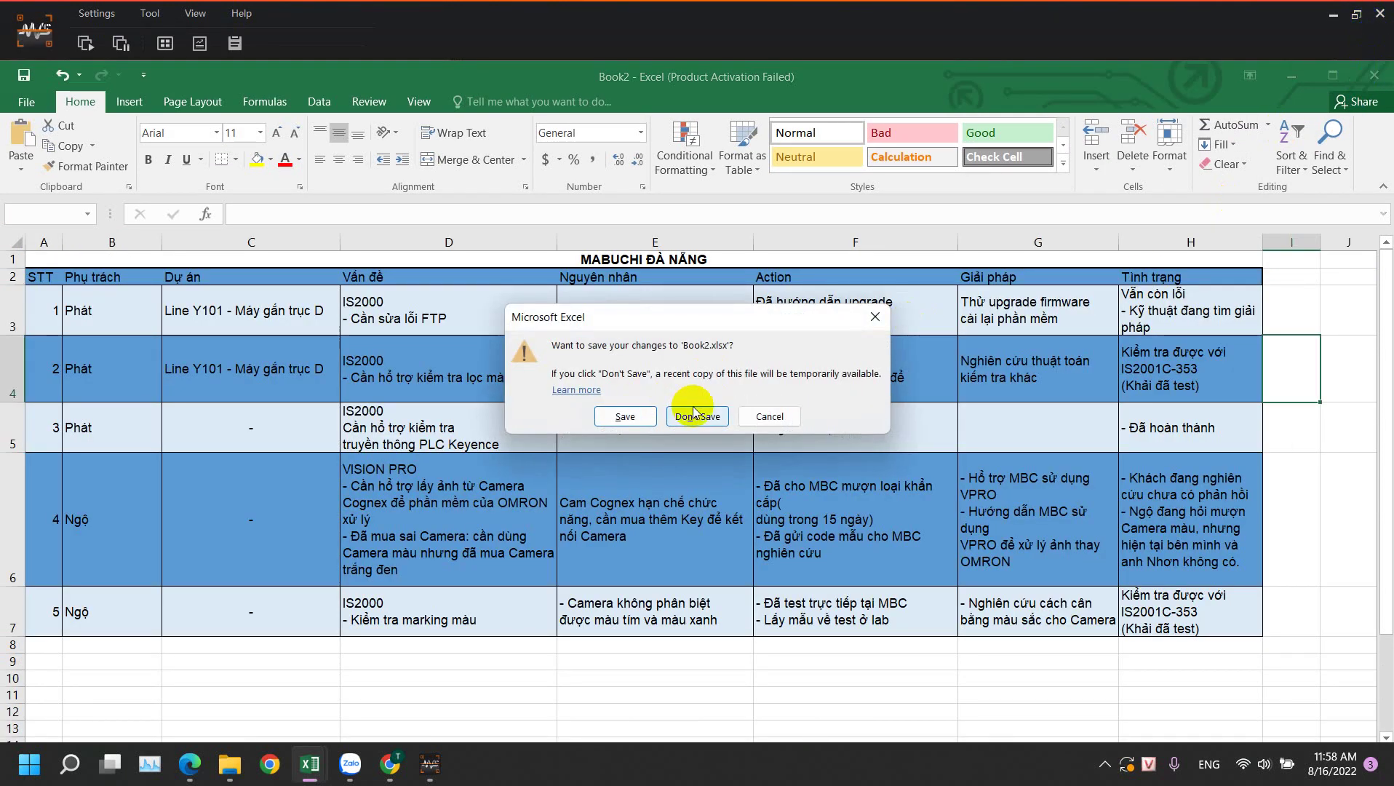
click(876, 316)
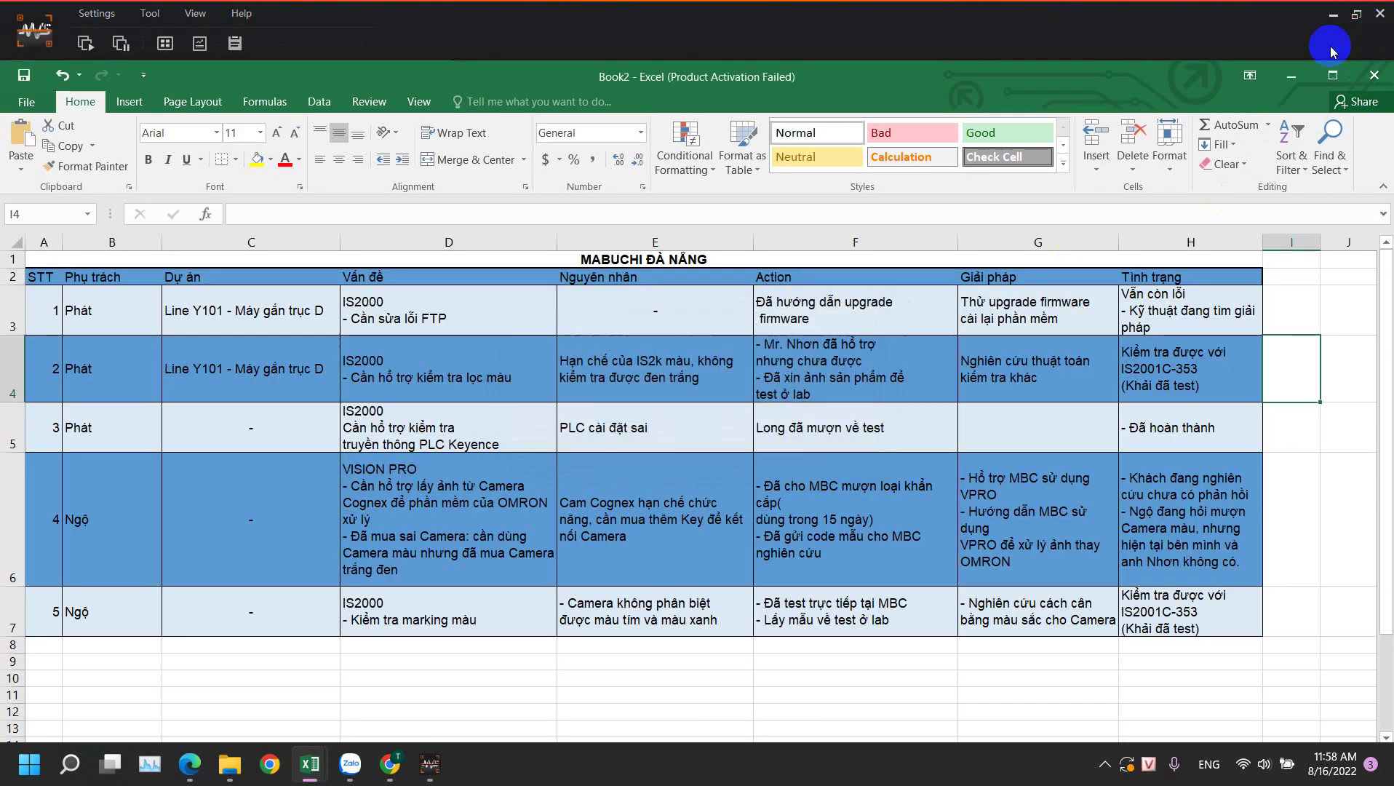
click(1291, 75)
click(1271, 111)
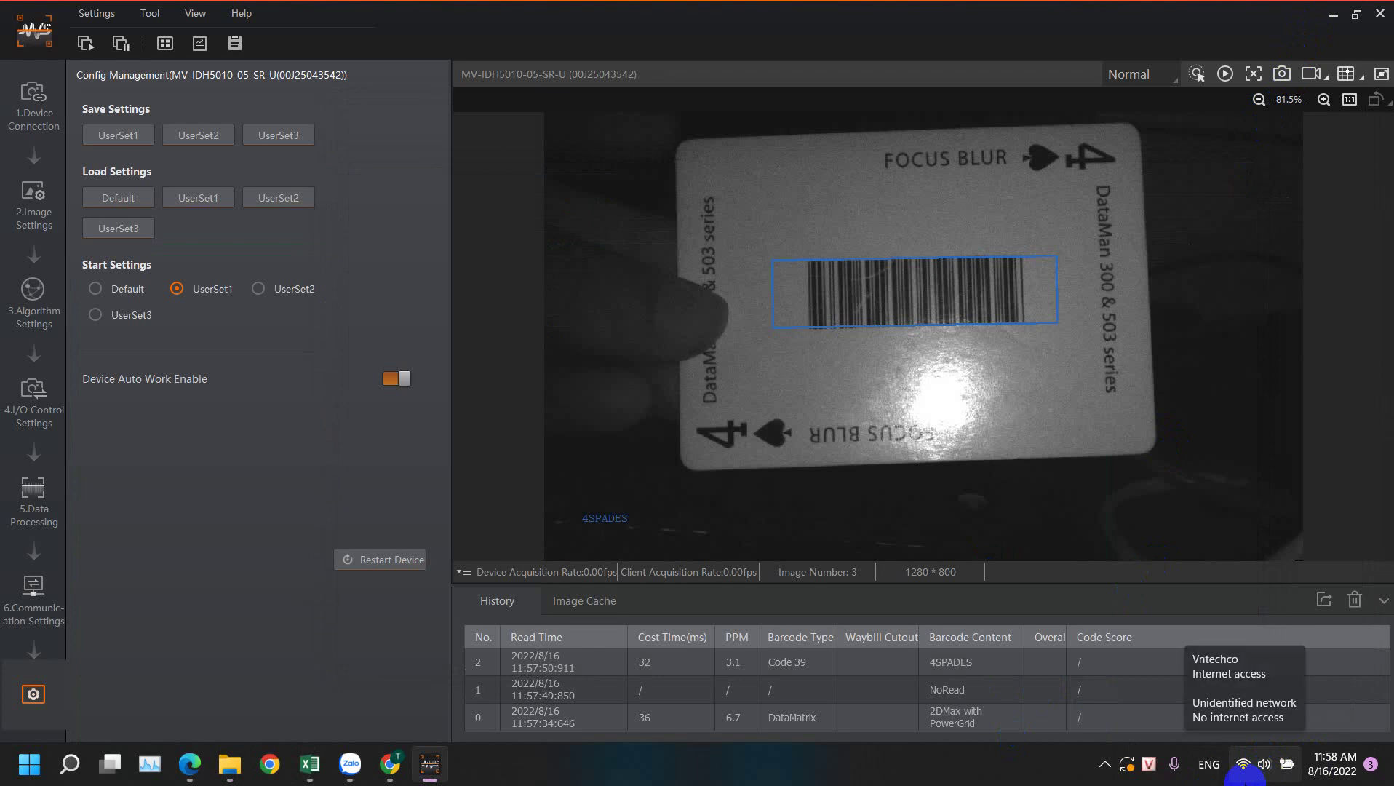
click(1245, 768)
click(1245, 768)
click(1104, 766)
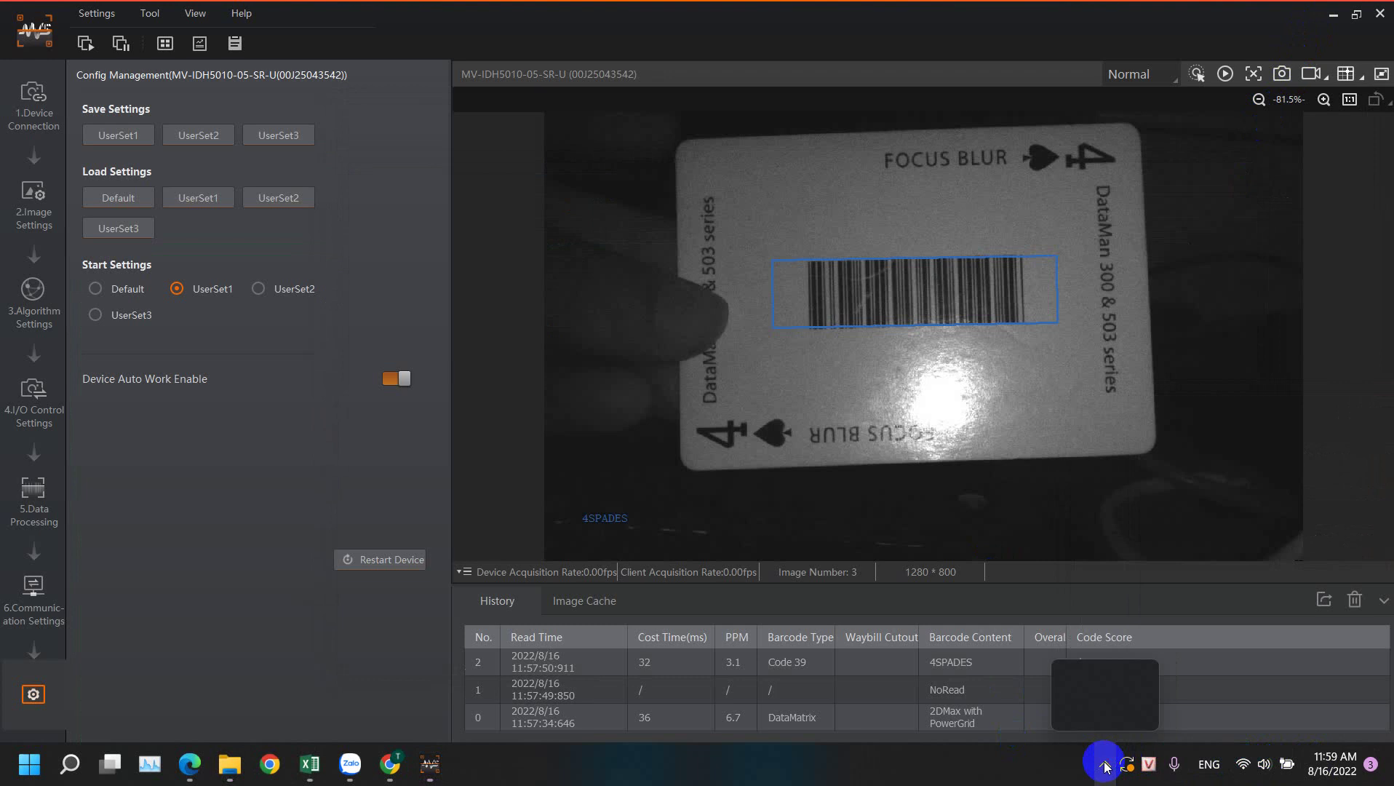